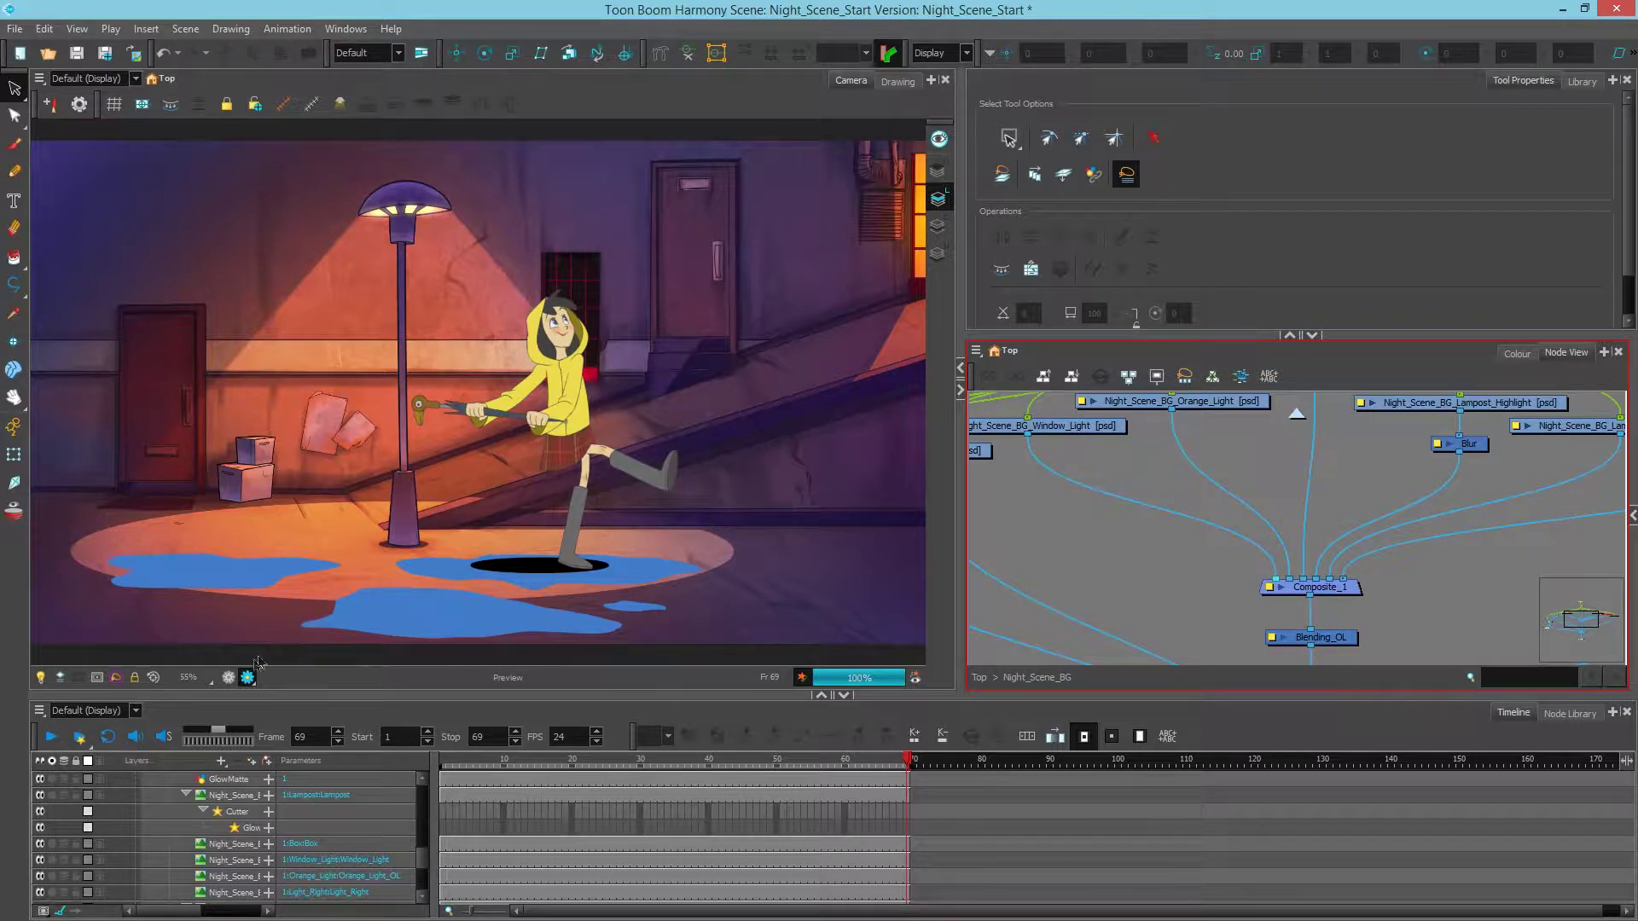
Move the playhead back to frame 23, where the girl stomps the puddle and splashes
click(227, 677)
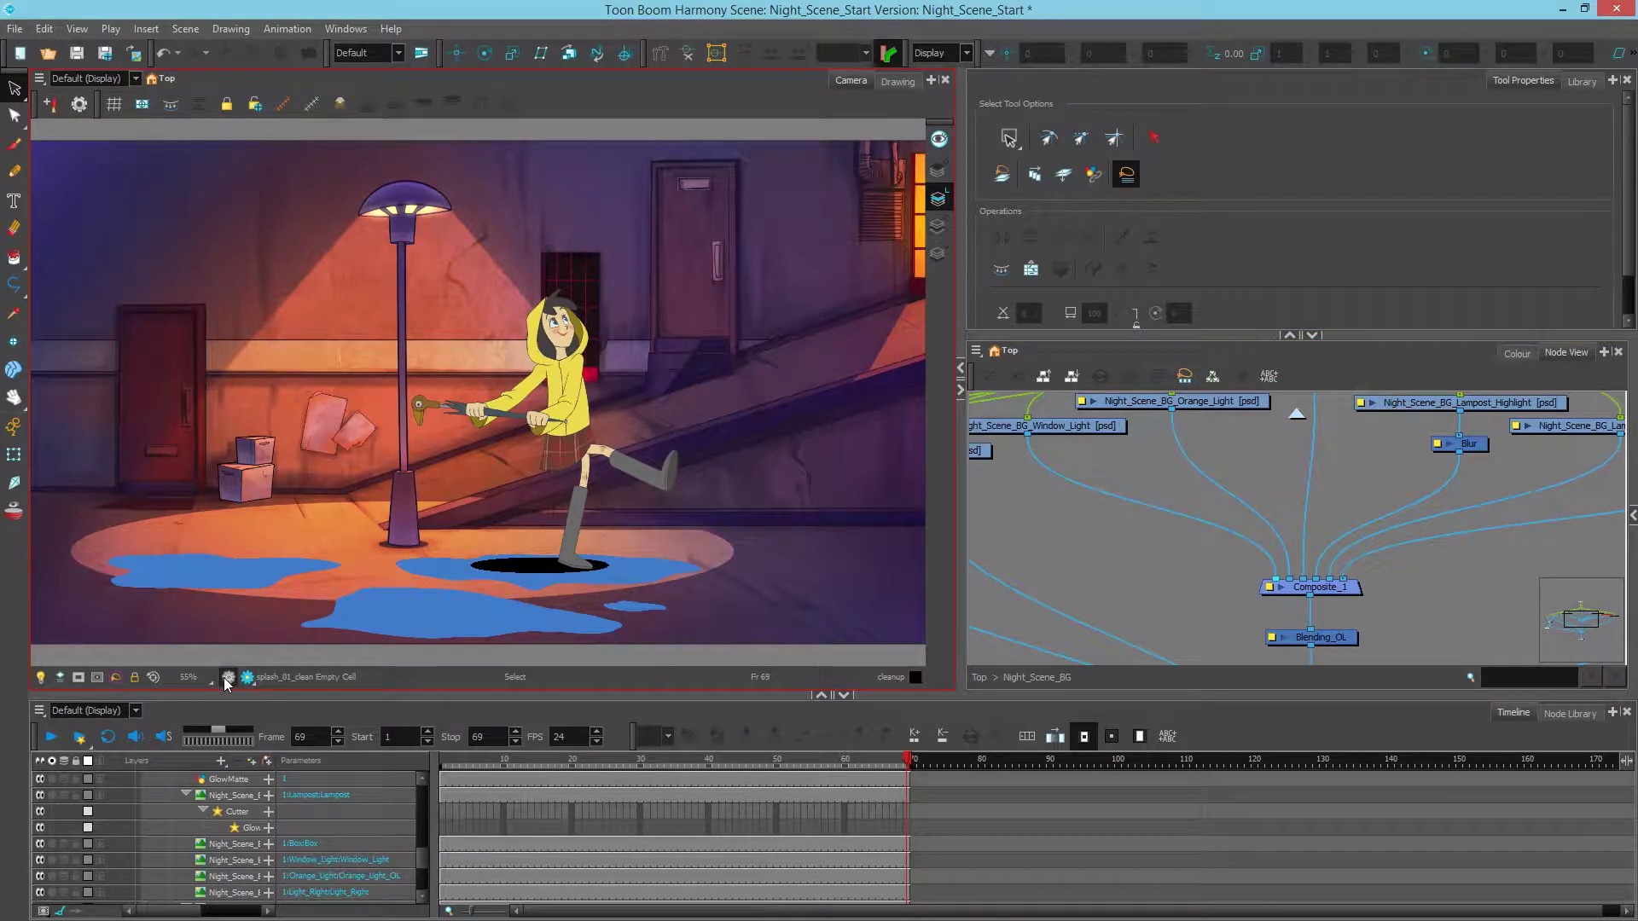
drag(891, 761, 594, 731)
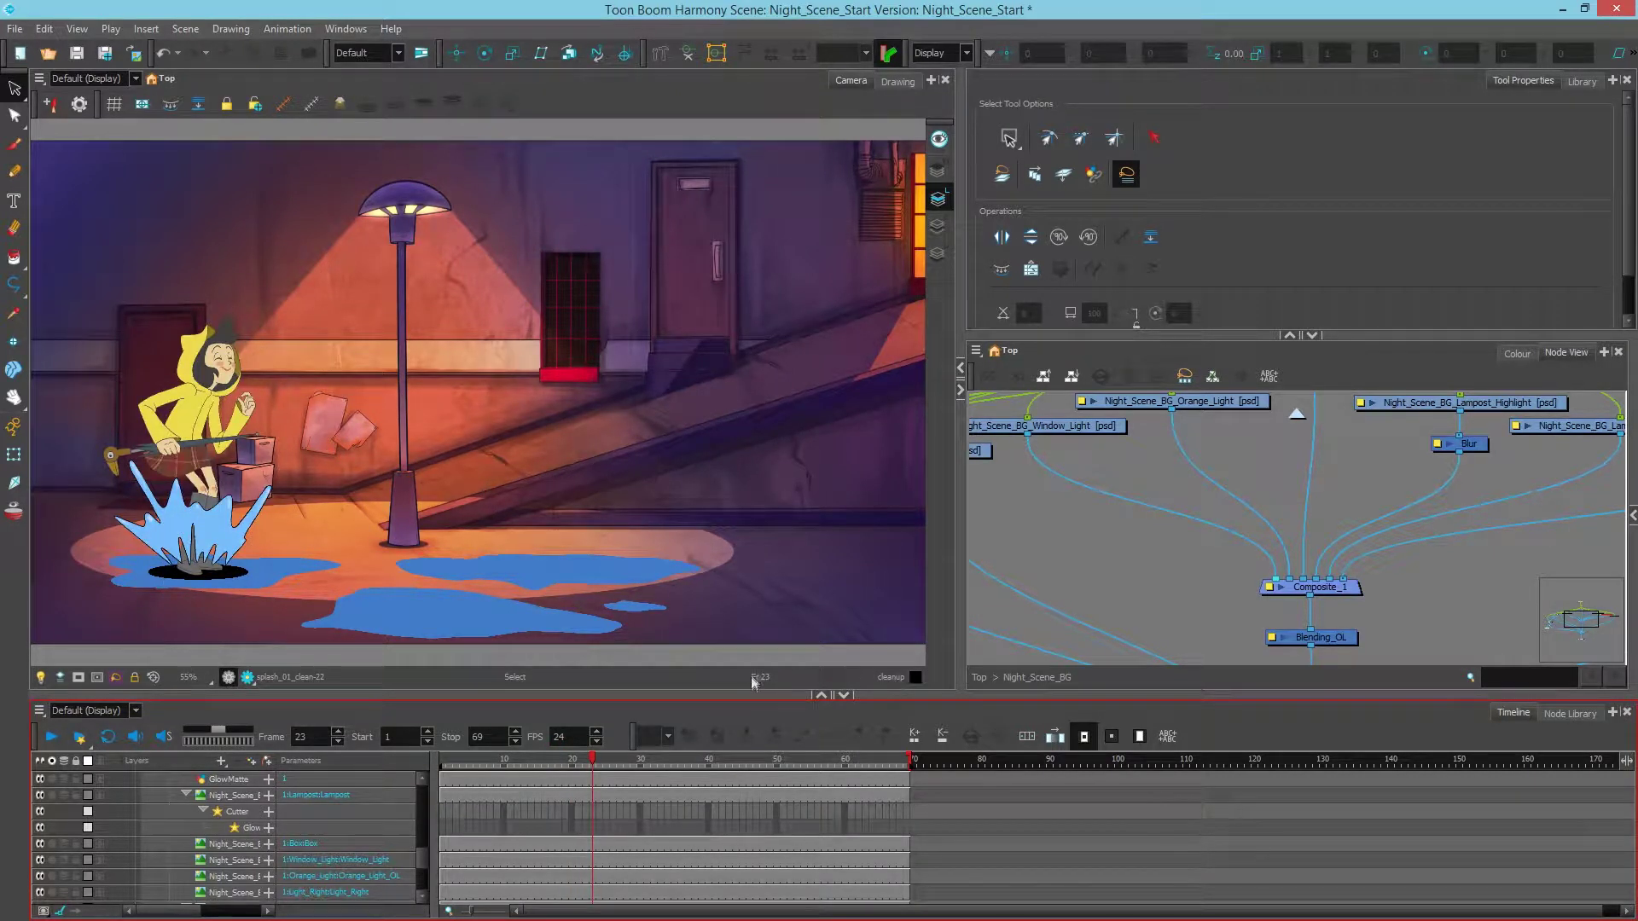
Zoom in on the splash and exit the Night_Scene_BG group to the Top node level
scroll(165, 560, up, 5)
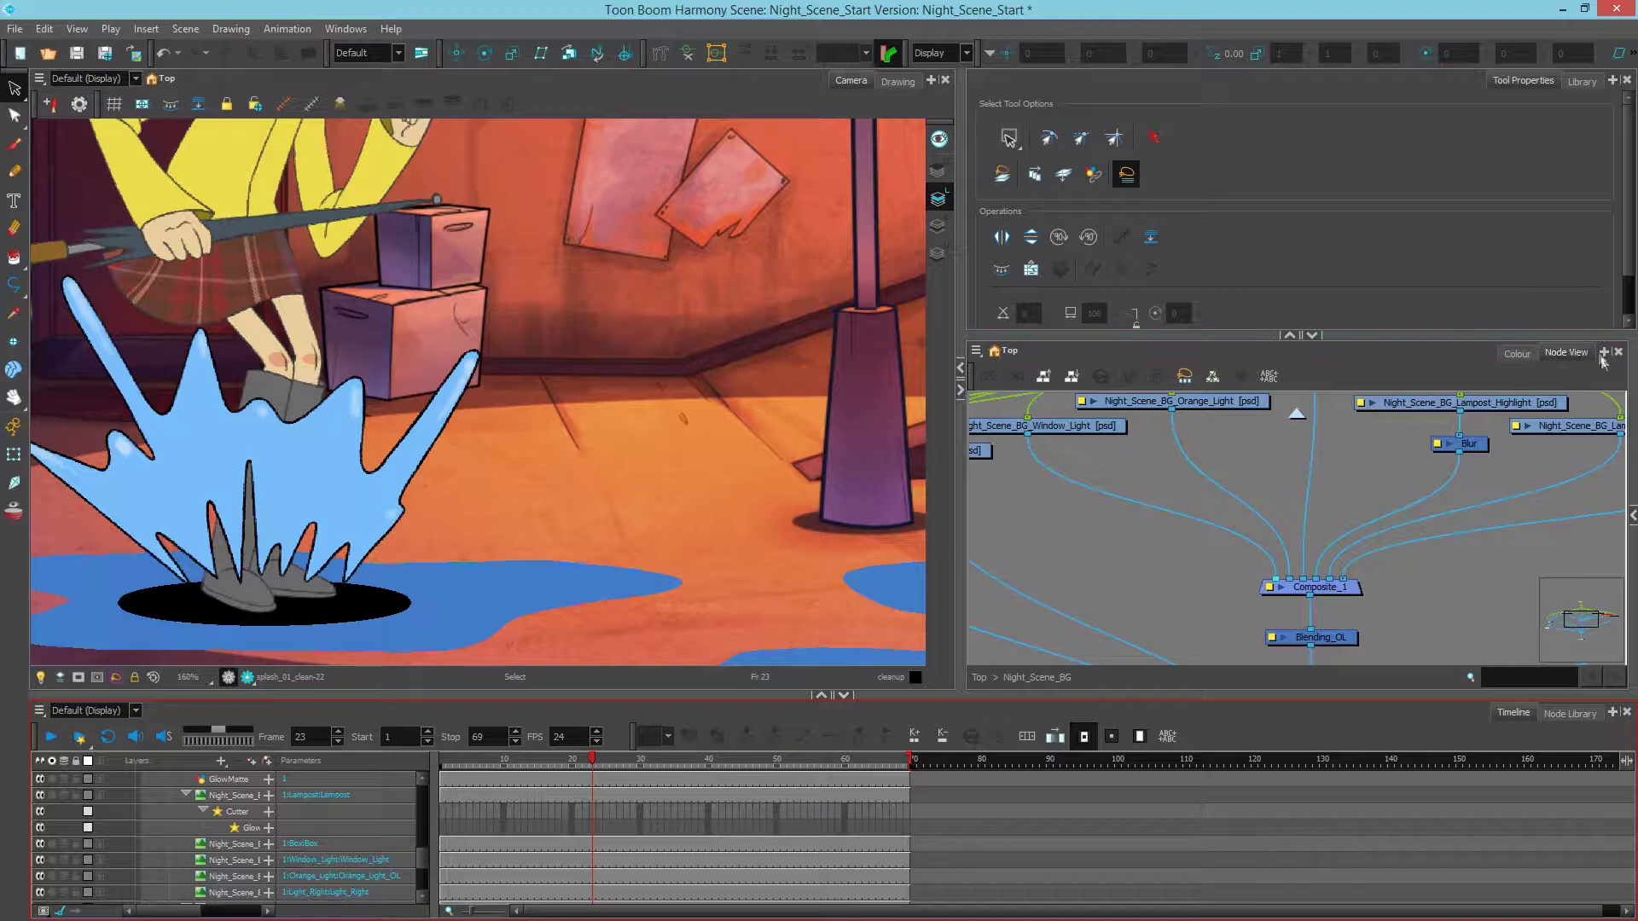
click(979, 678)
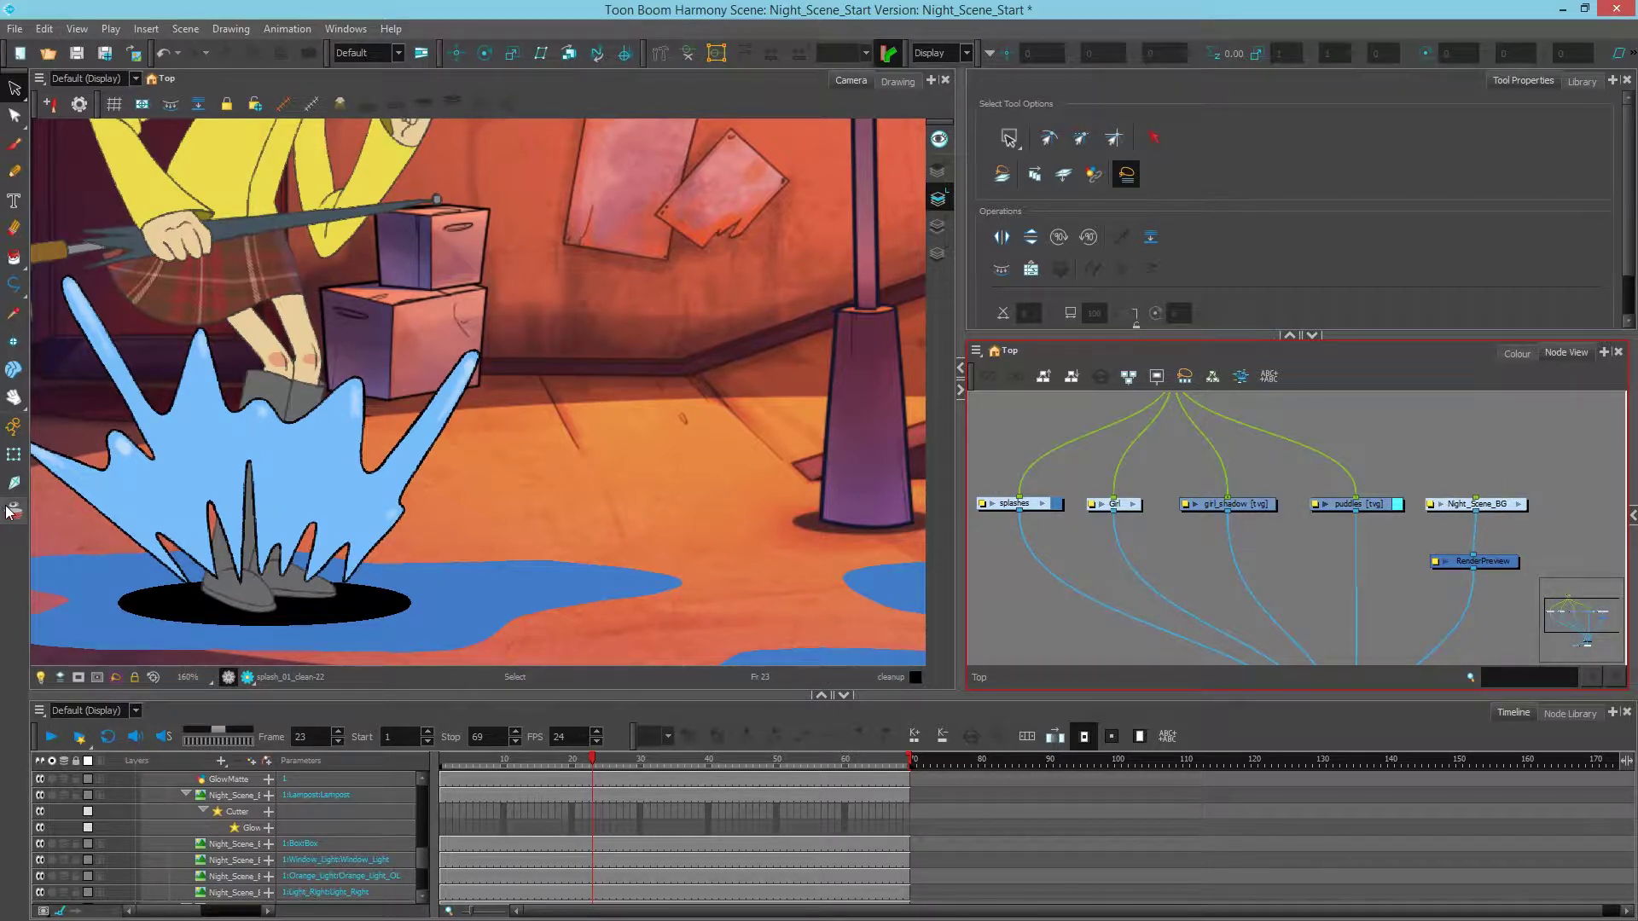
With the Transform tool, inspect the puddles, girl_shadow, Girl and splashes nodes, then select the splash drawing
click(15, 453)
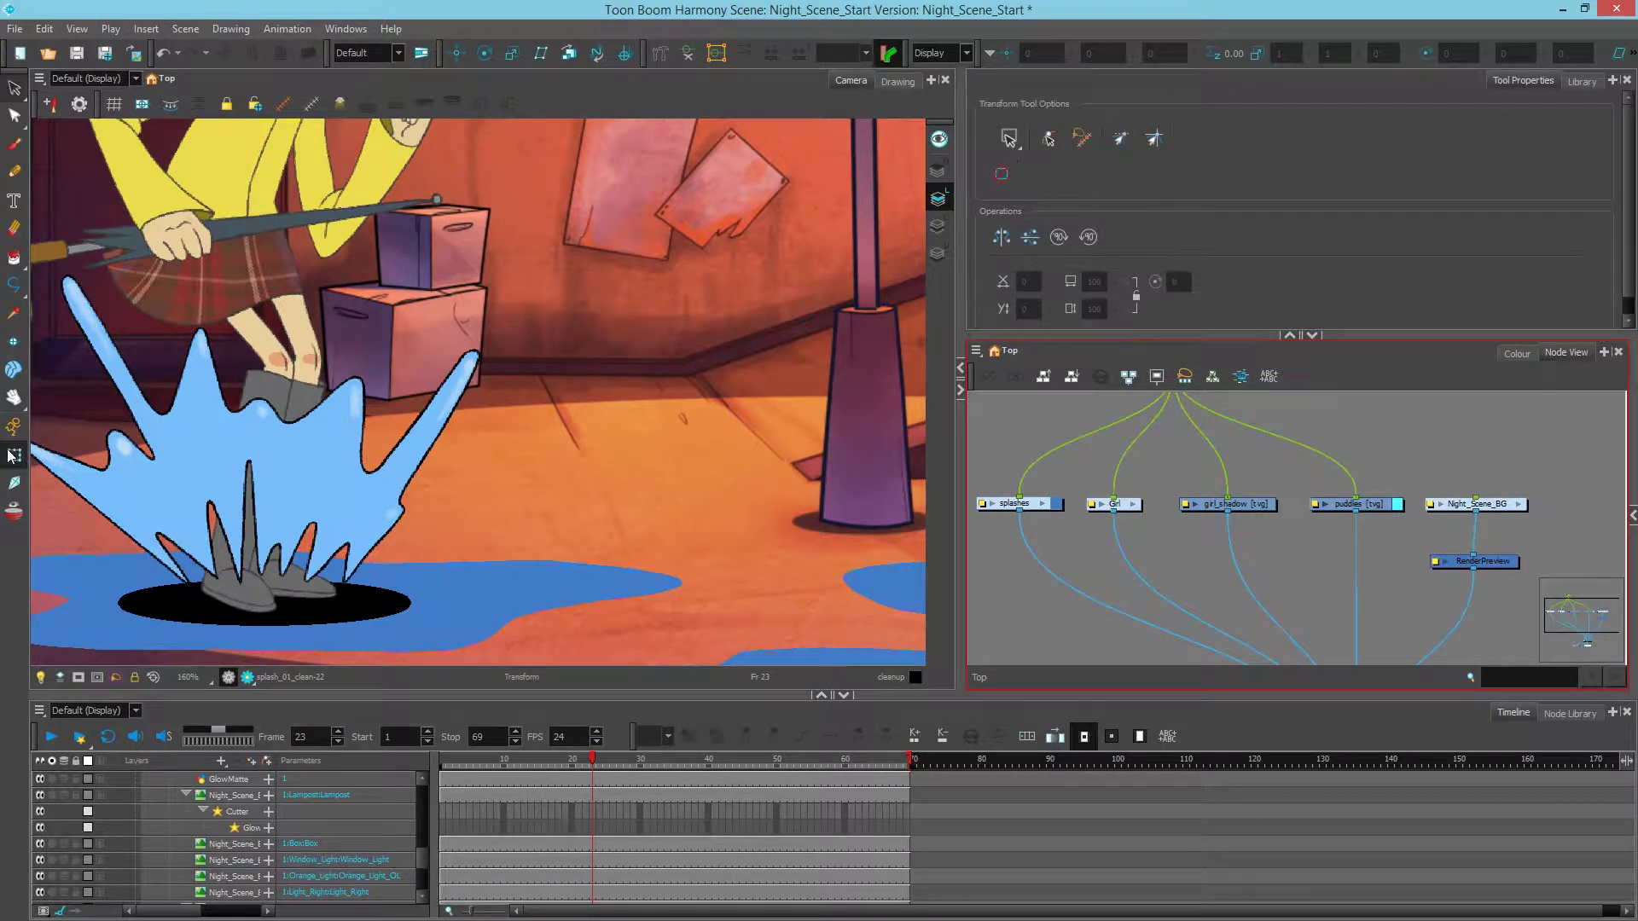
click(1379, 507)
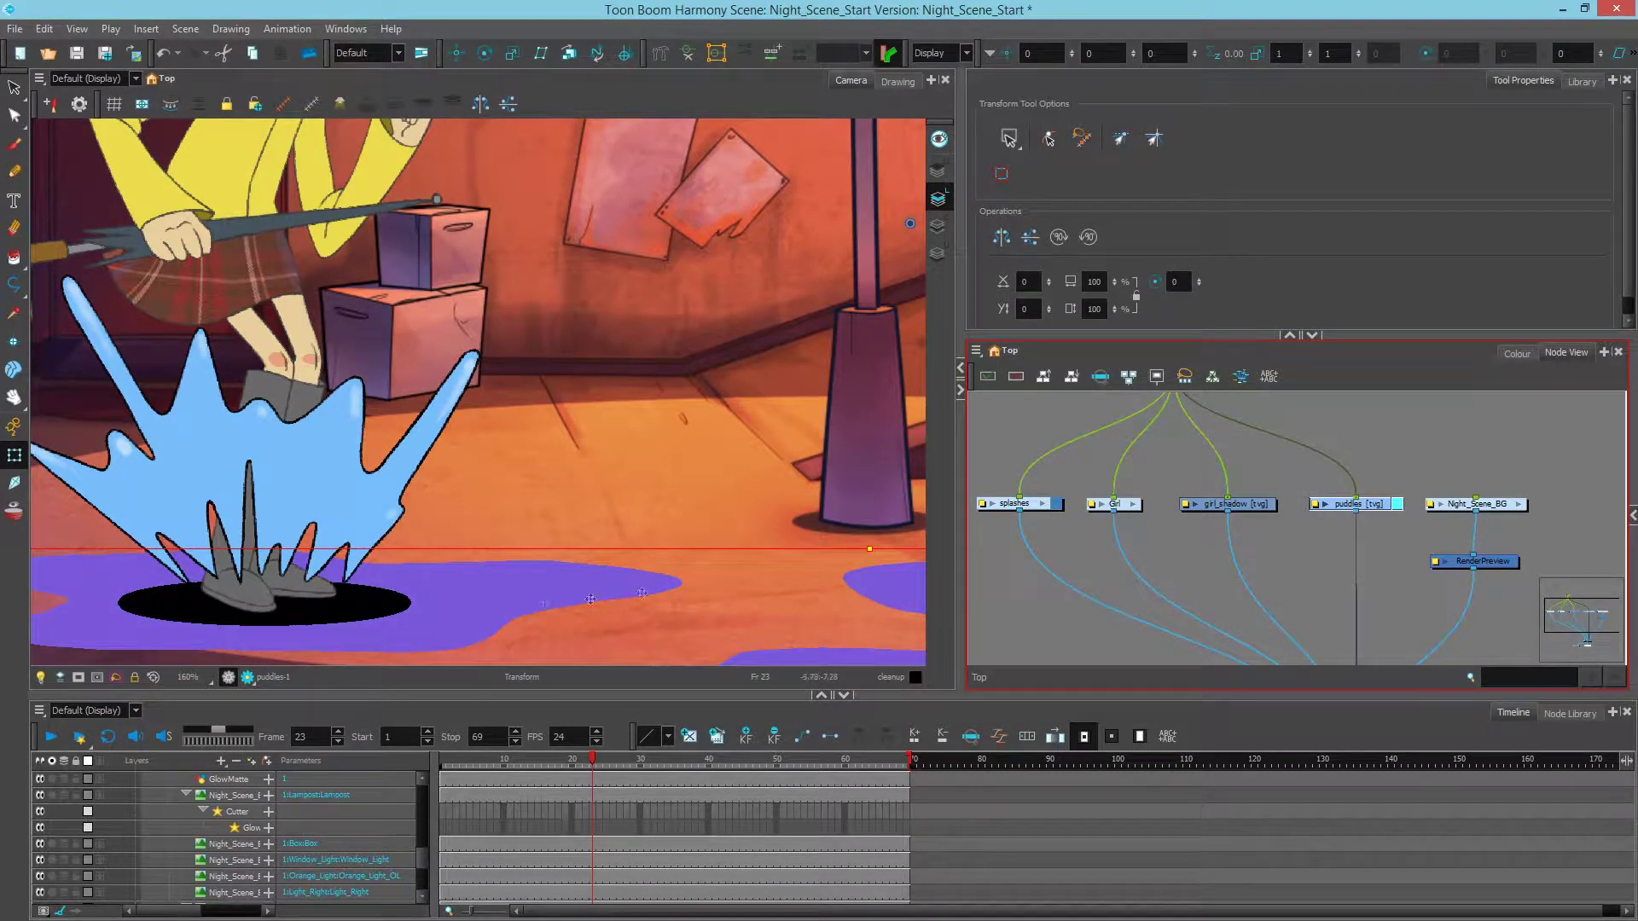
click(1245, 504)
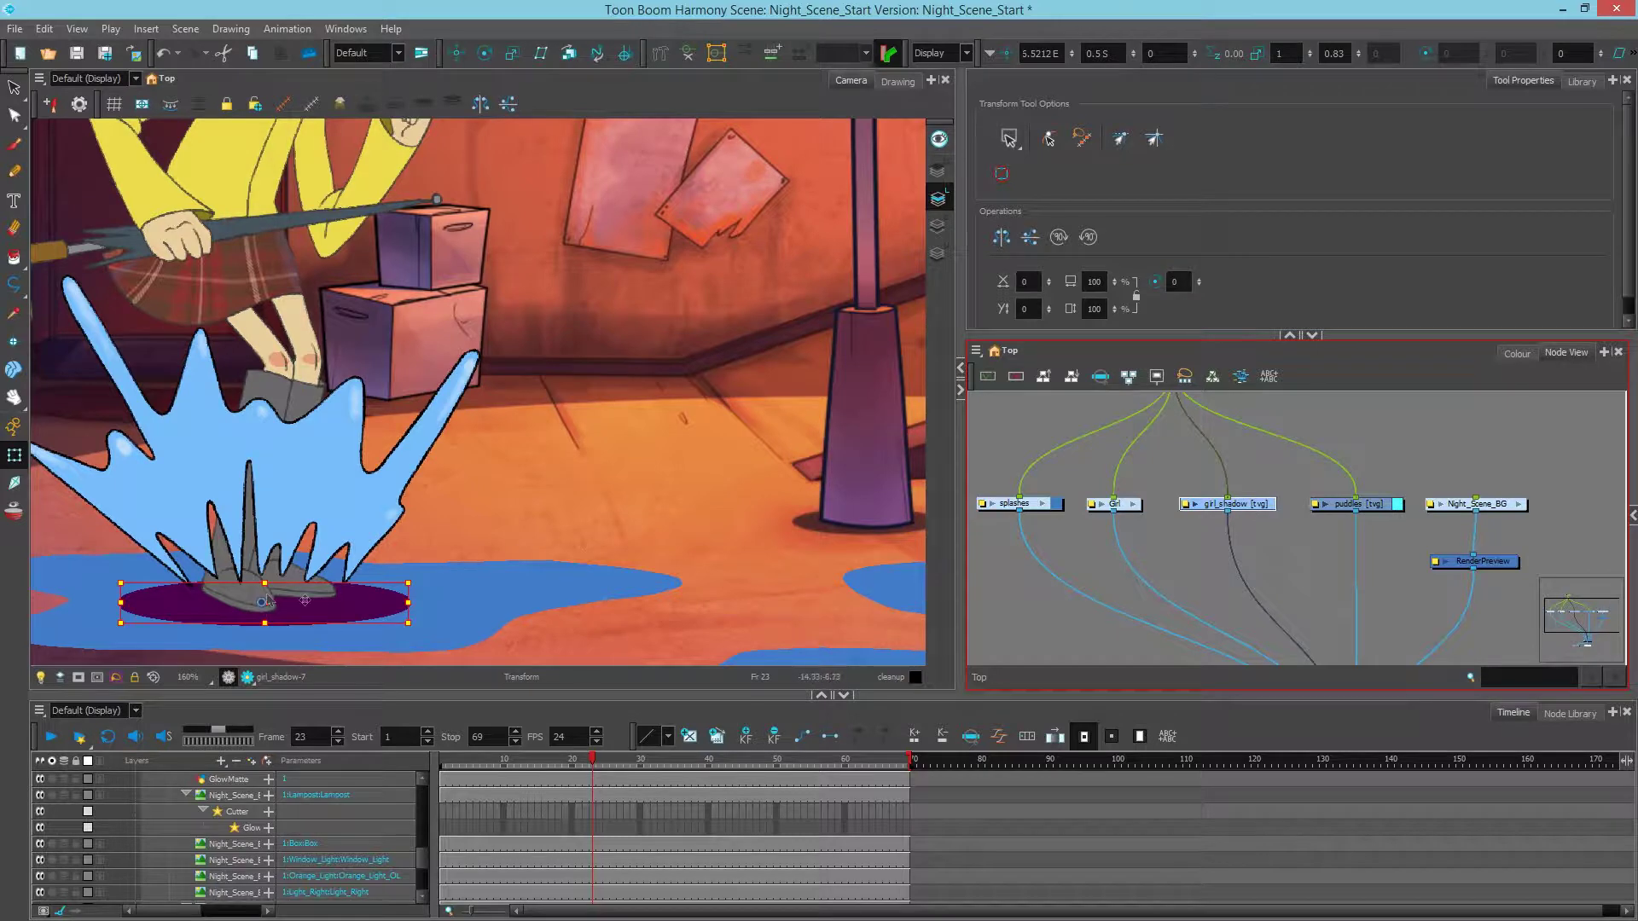
click(1128, 508)
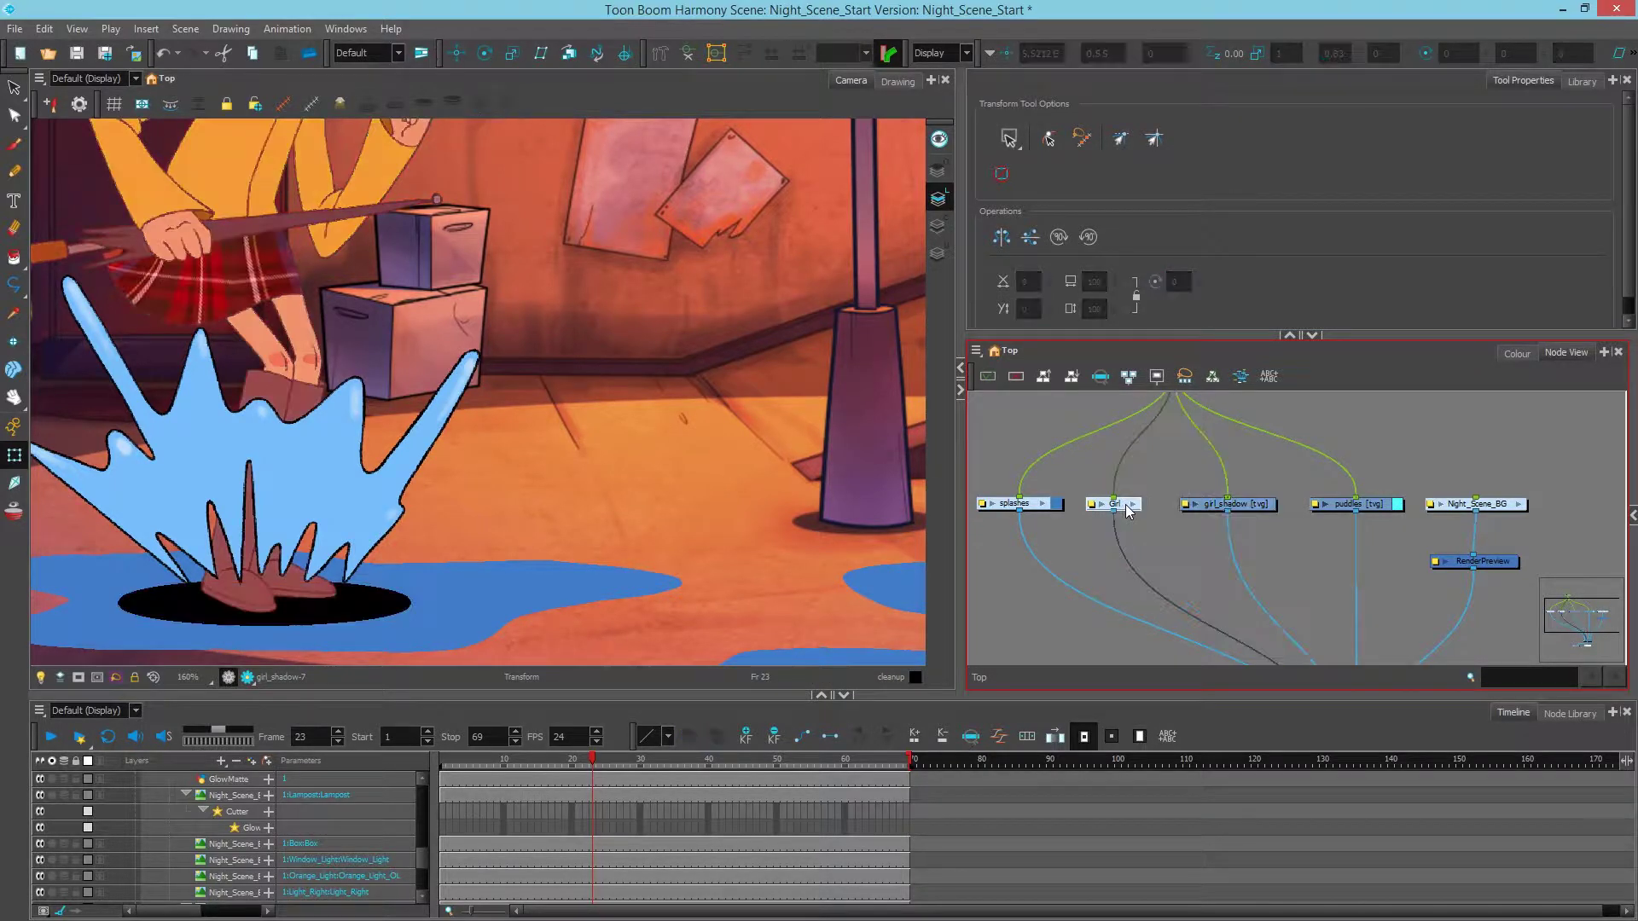
ctrl+click(1045, 504)
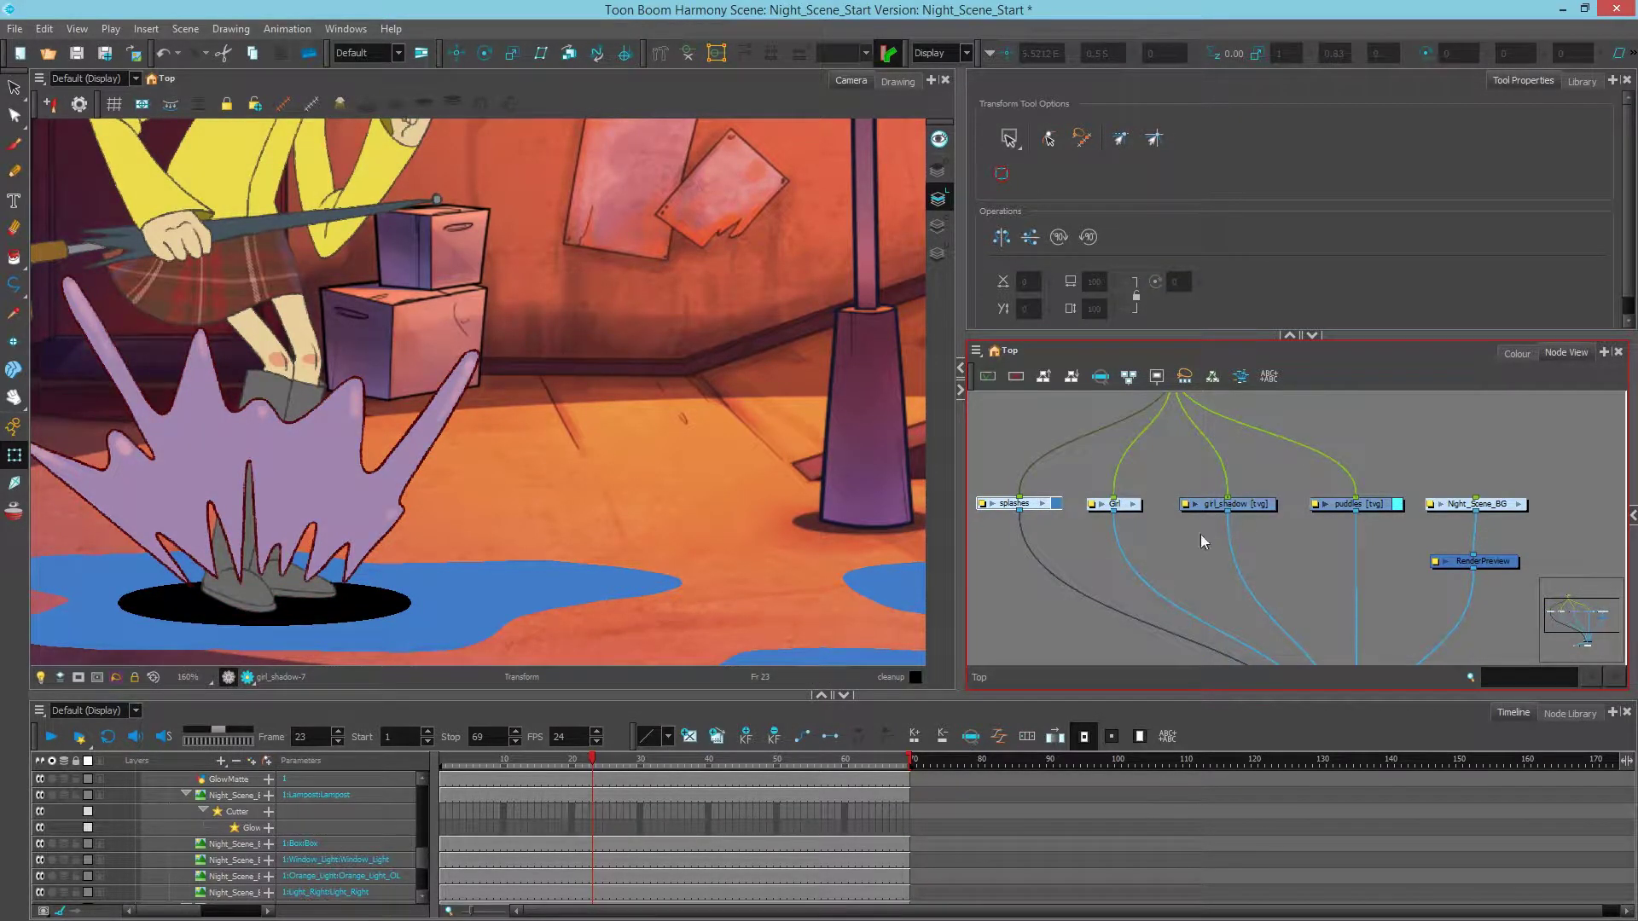
click(1053, 559)
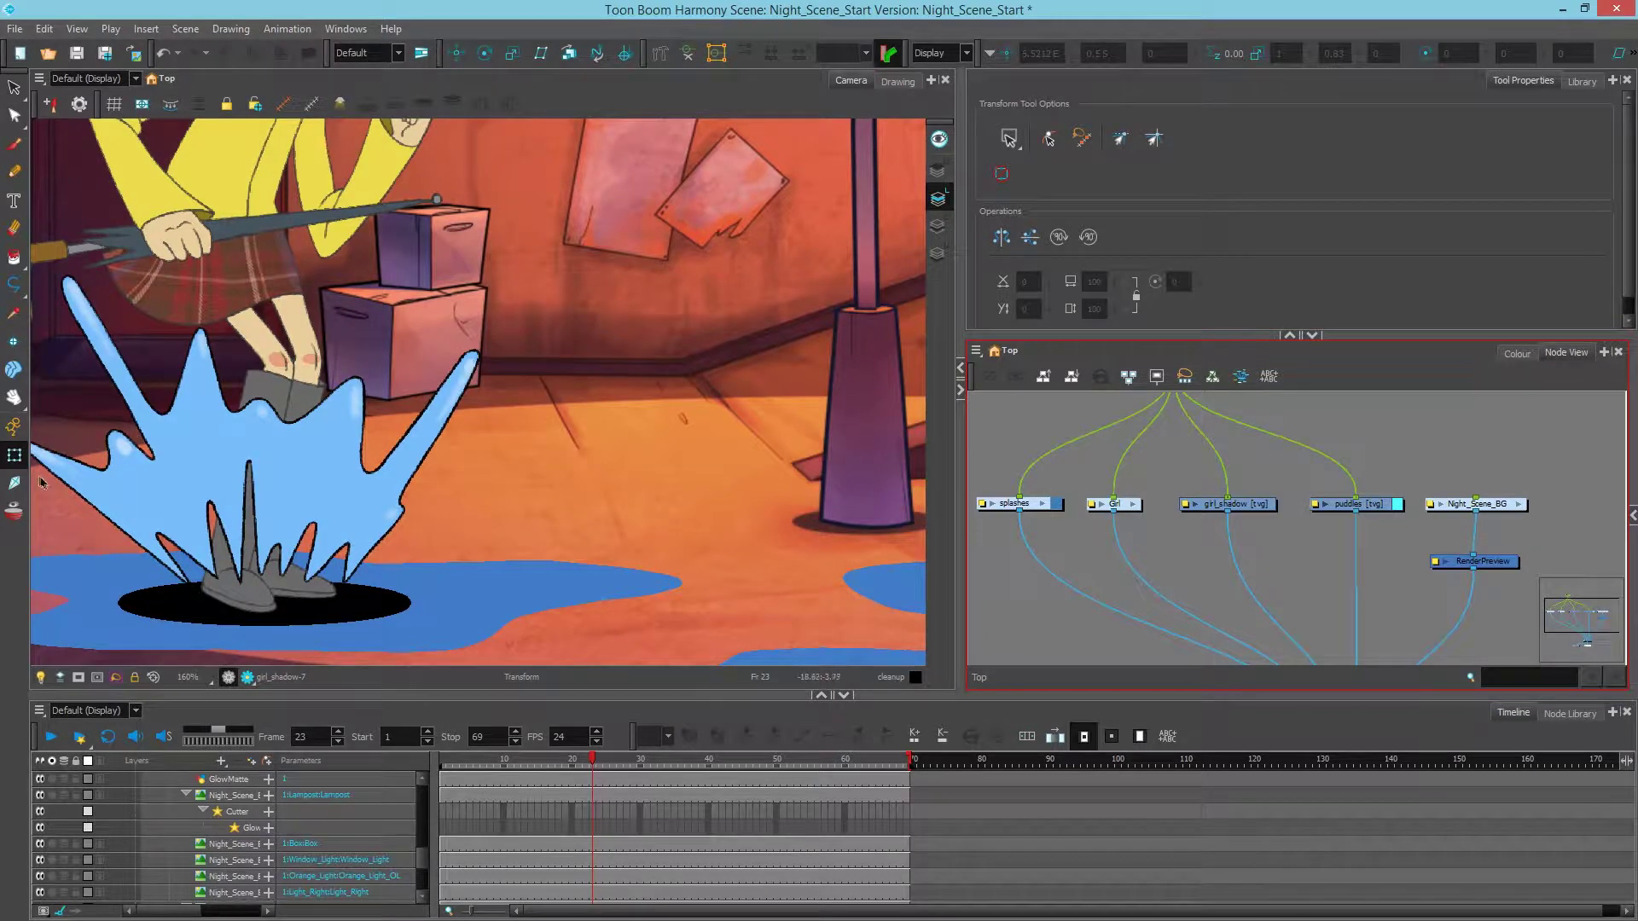
click(203, 463)
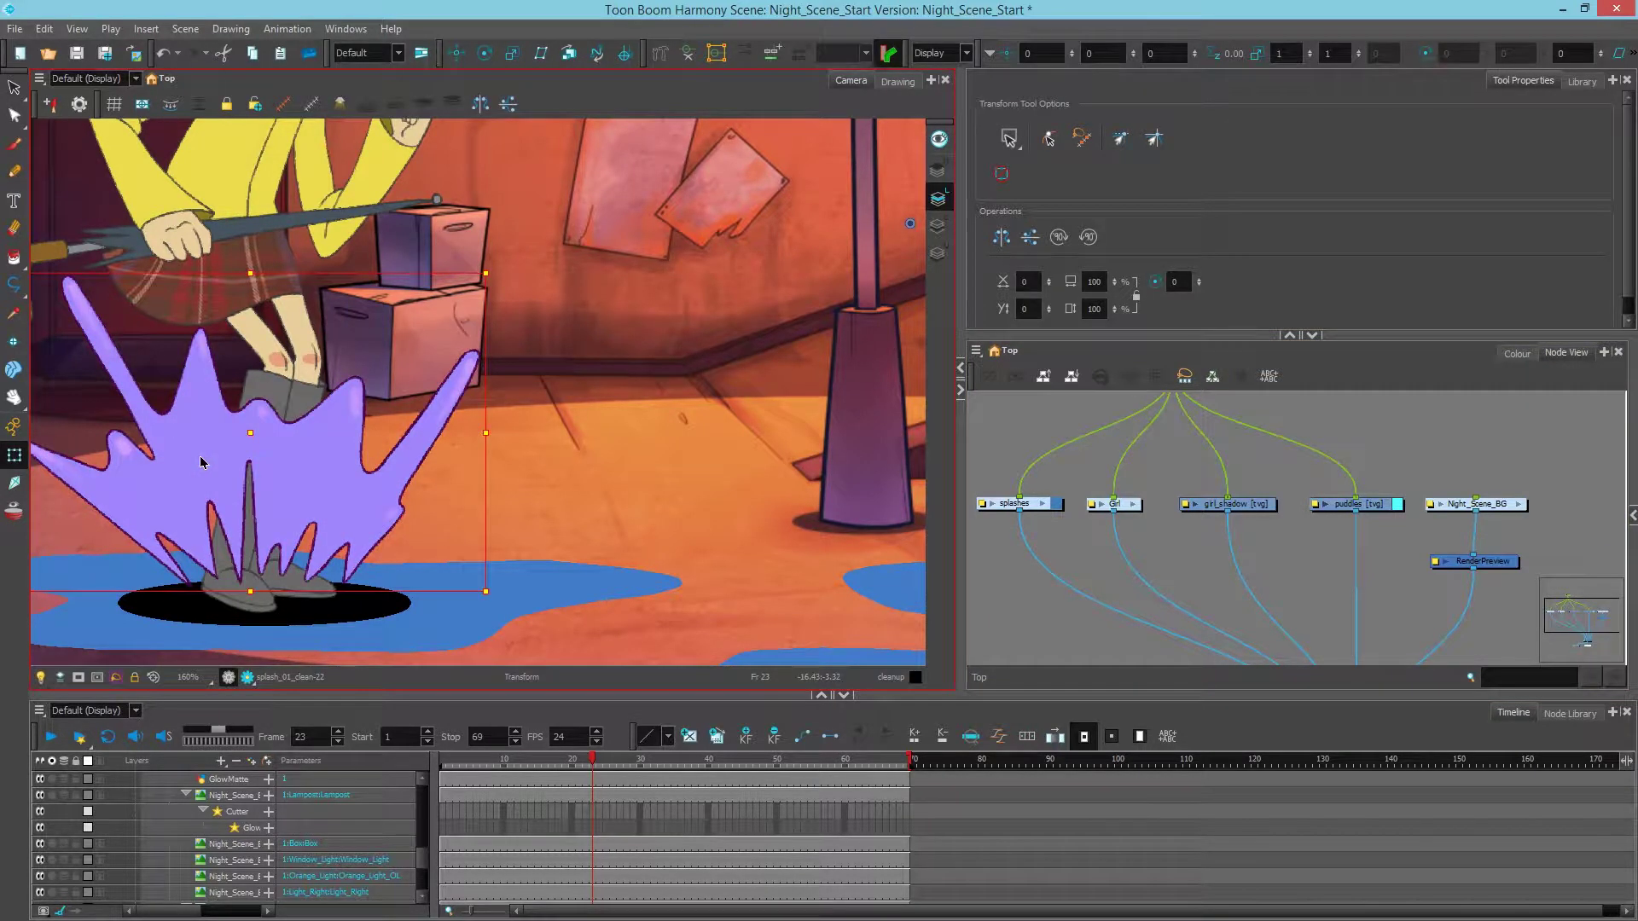
Sample the splash outline in the Drawing view to identify the puddles palette's cleanup colour
click(900, 84)
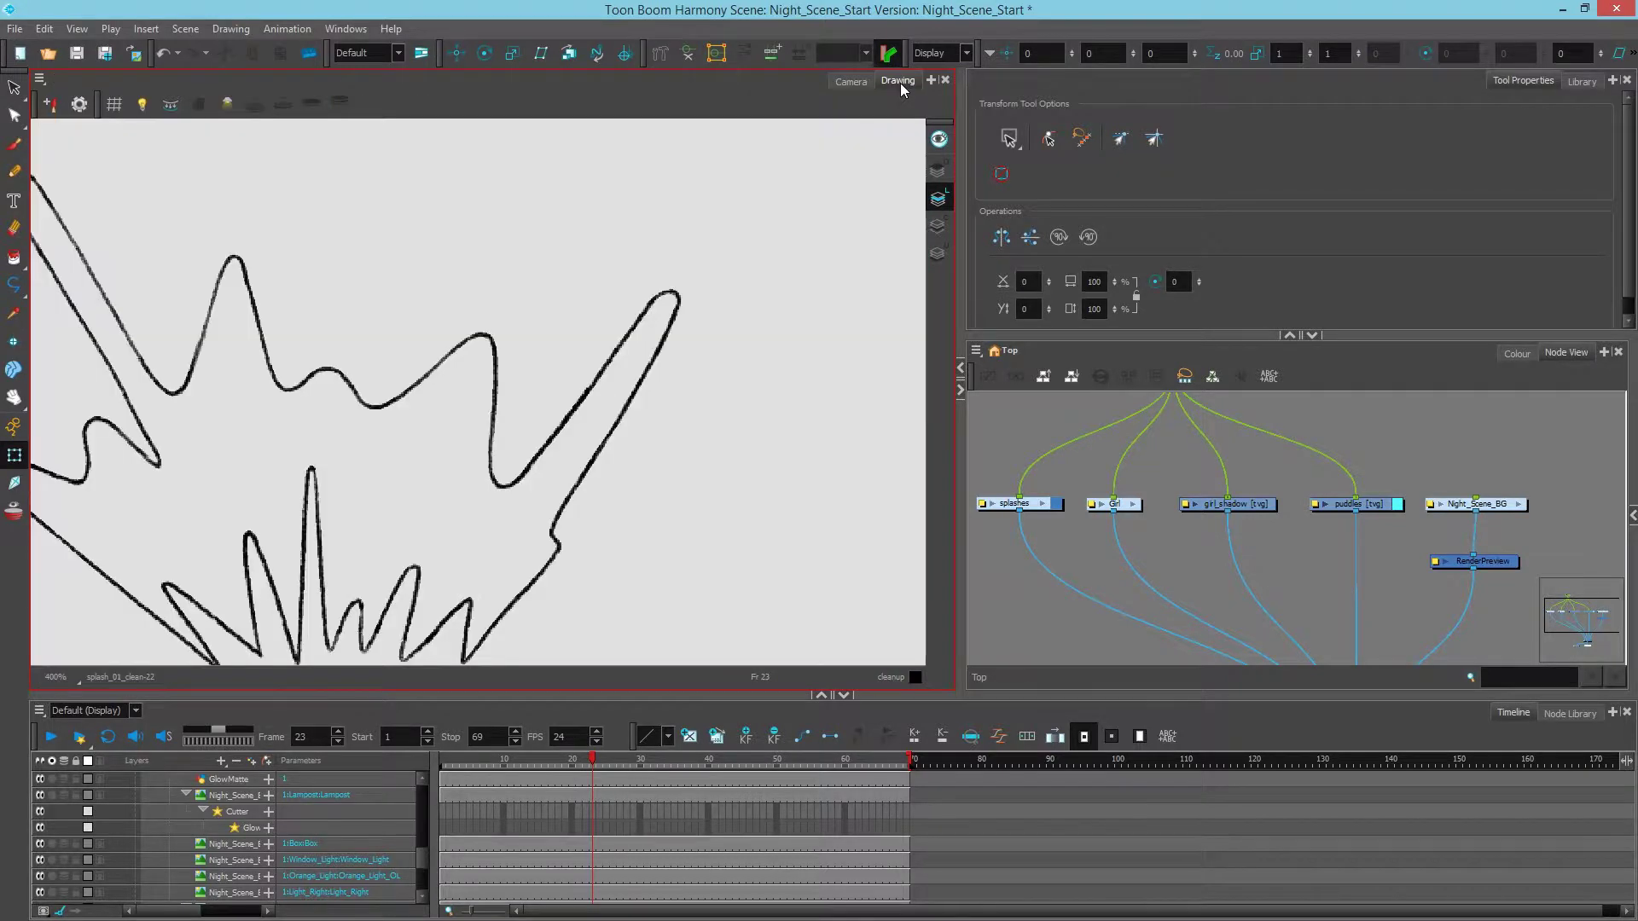
click(14, 319)
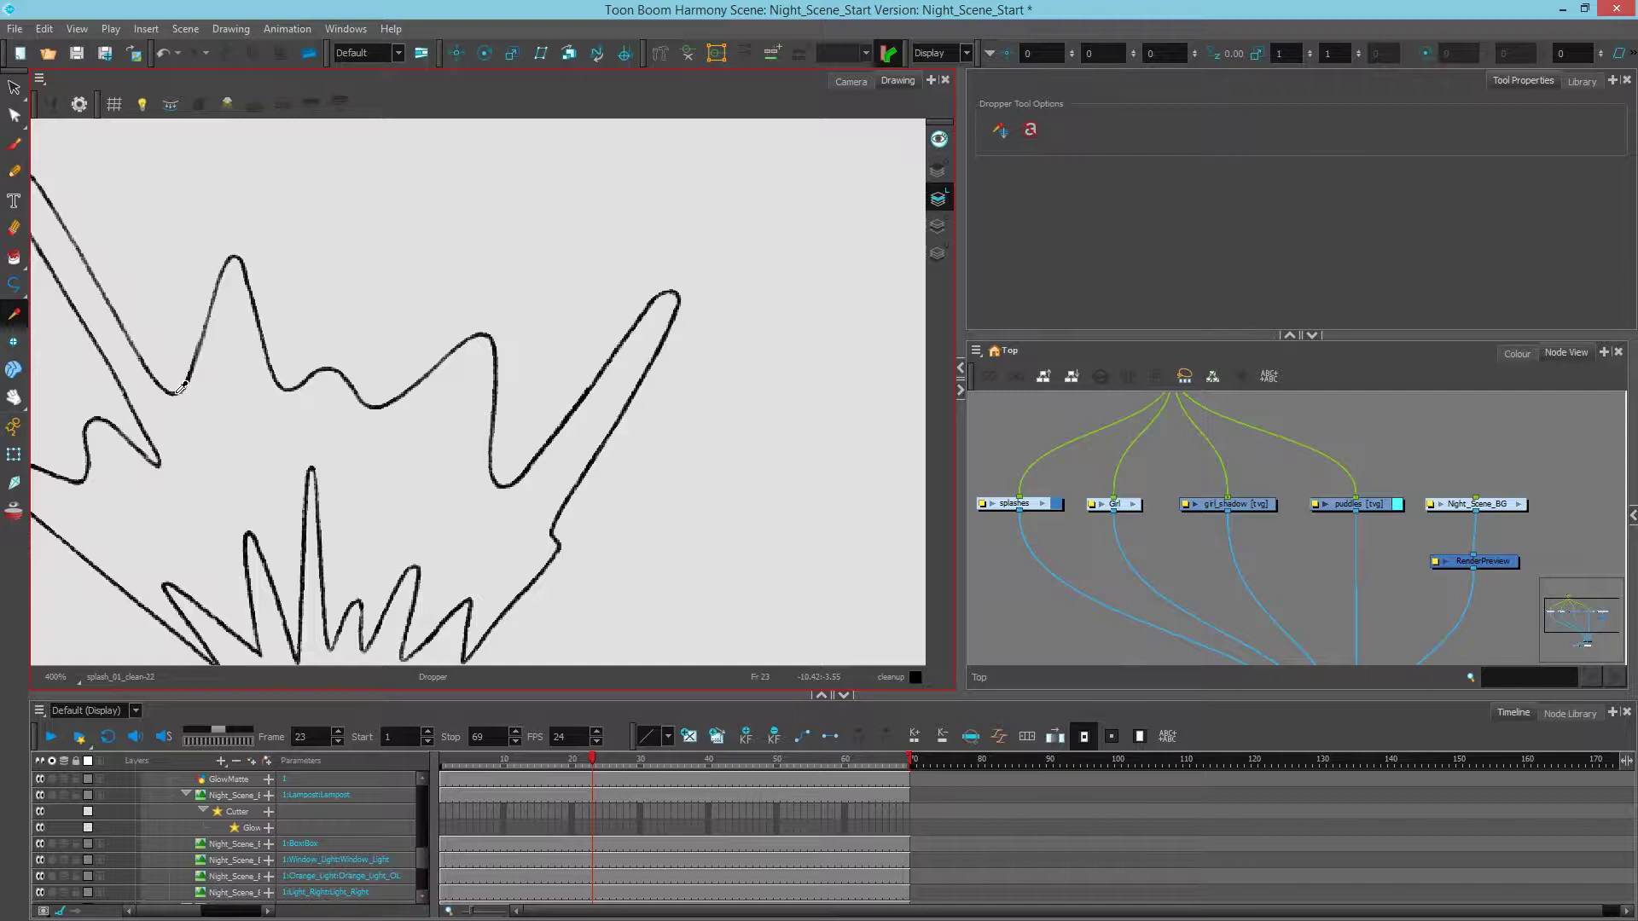
click(1517, 357)
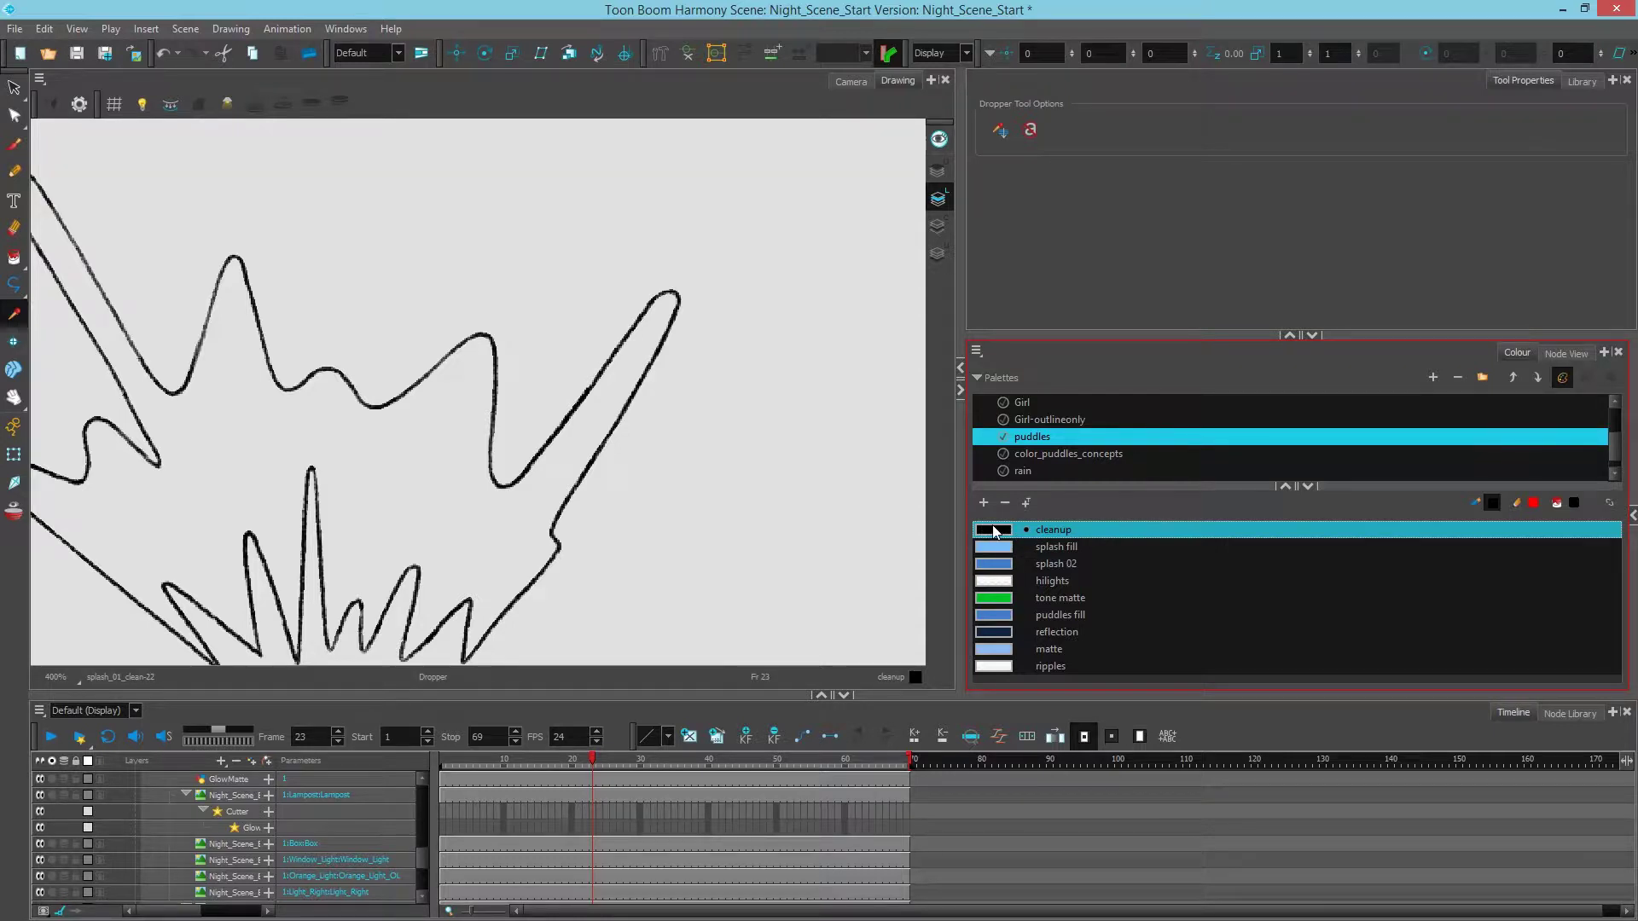
click(852, 82)
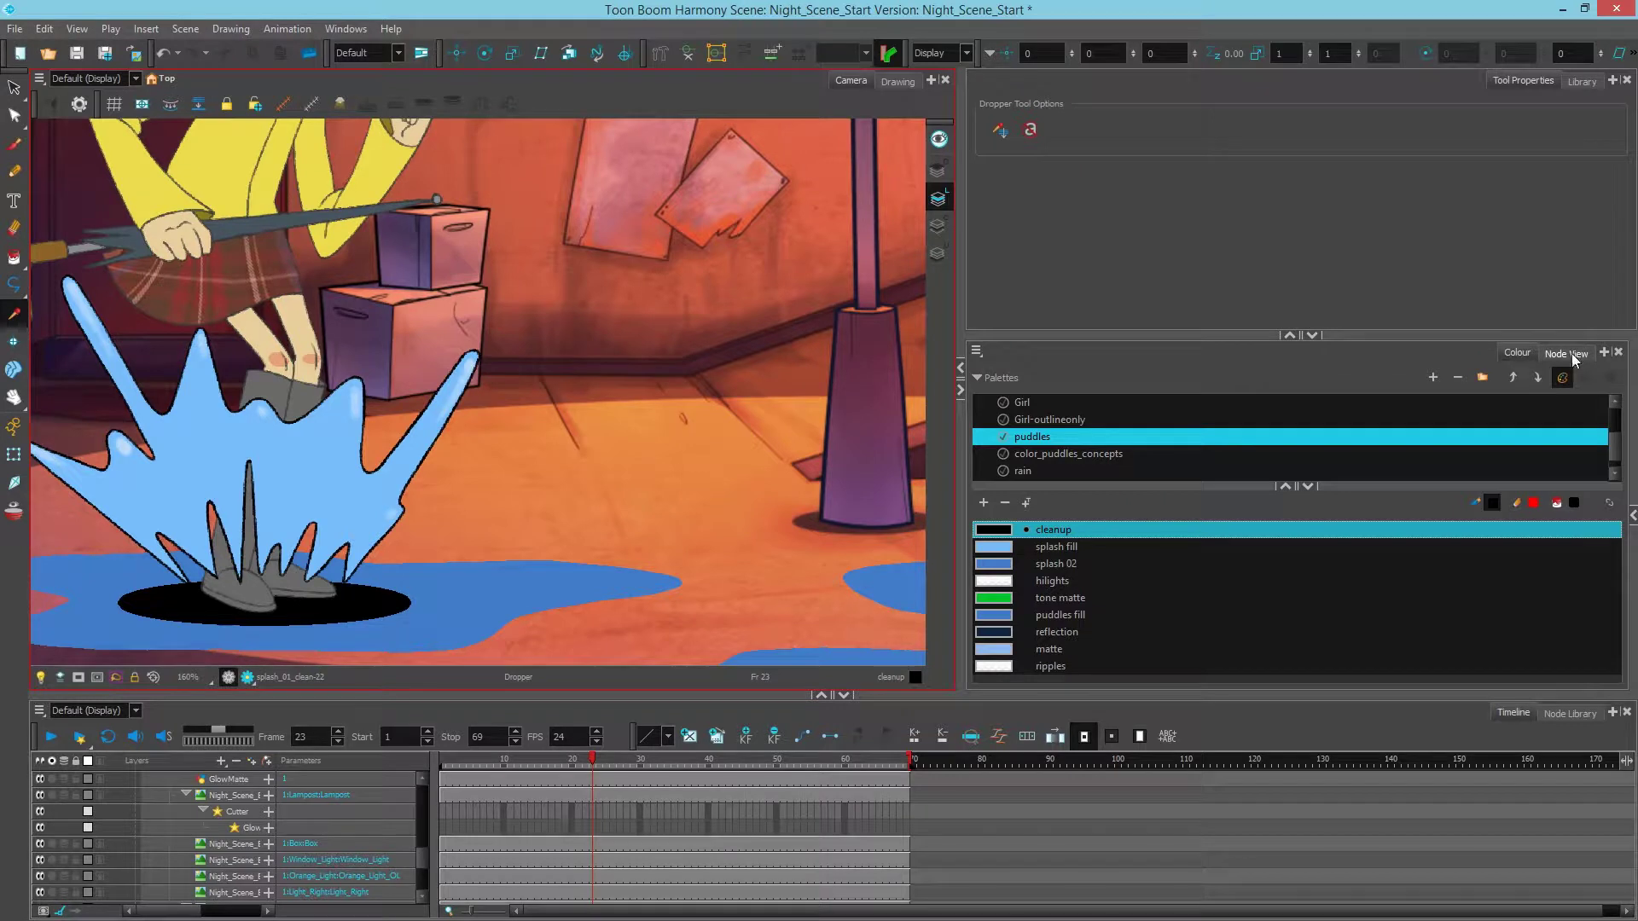
Add a Colour-Override node from the Filter library and insert it below the splashes node
click(1568, 353)
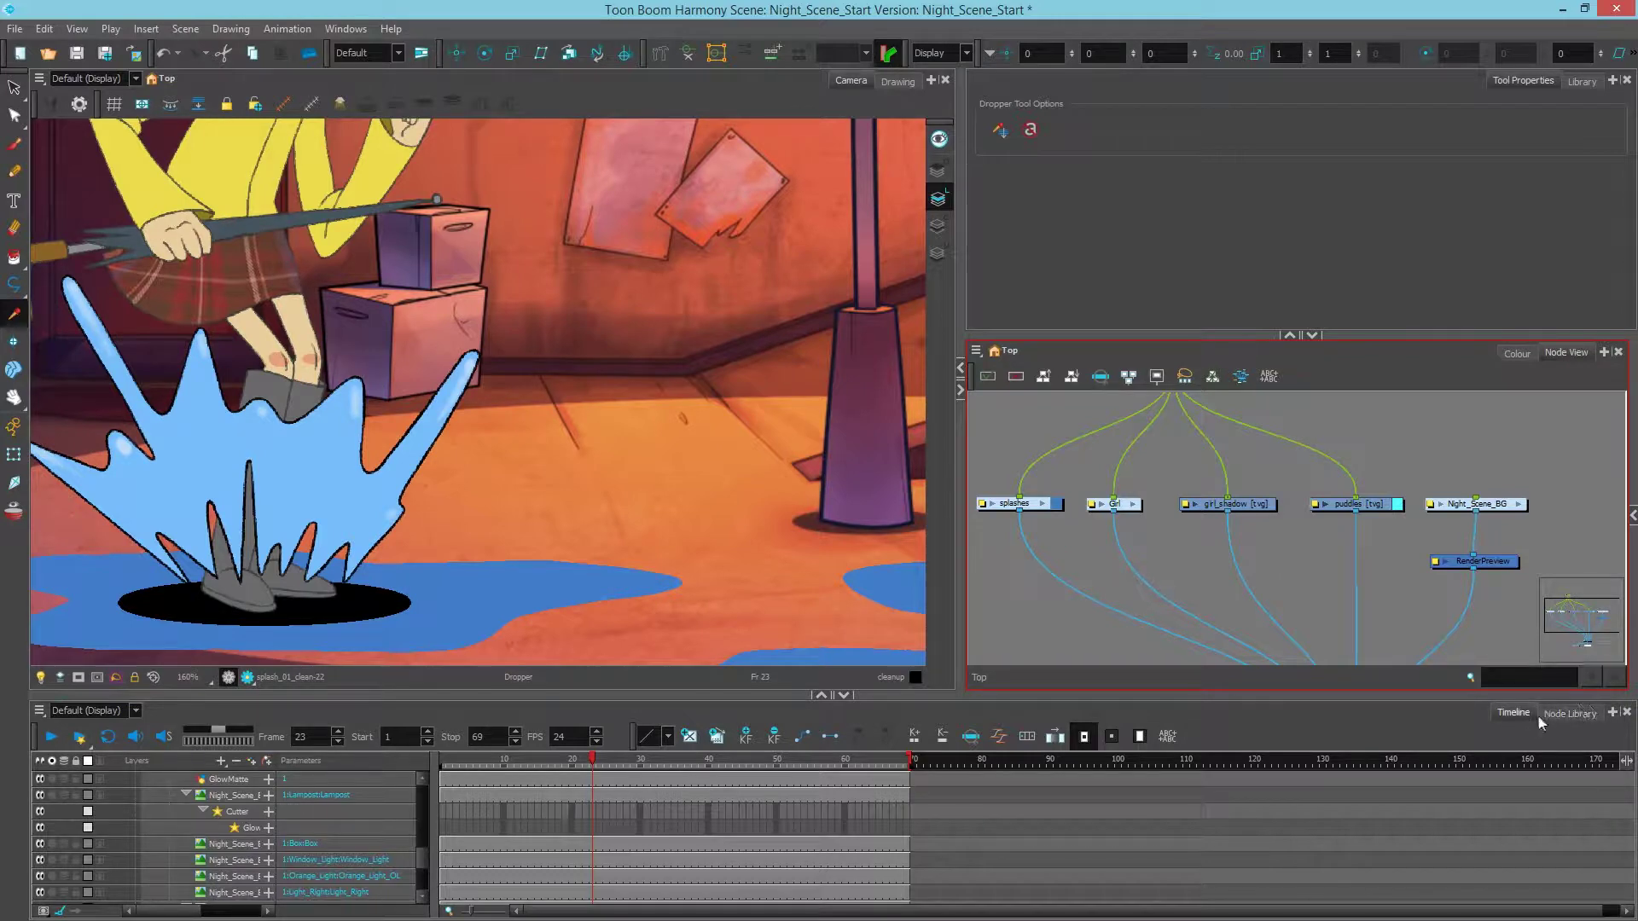
click(1562, 715)
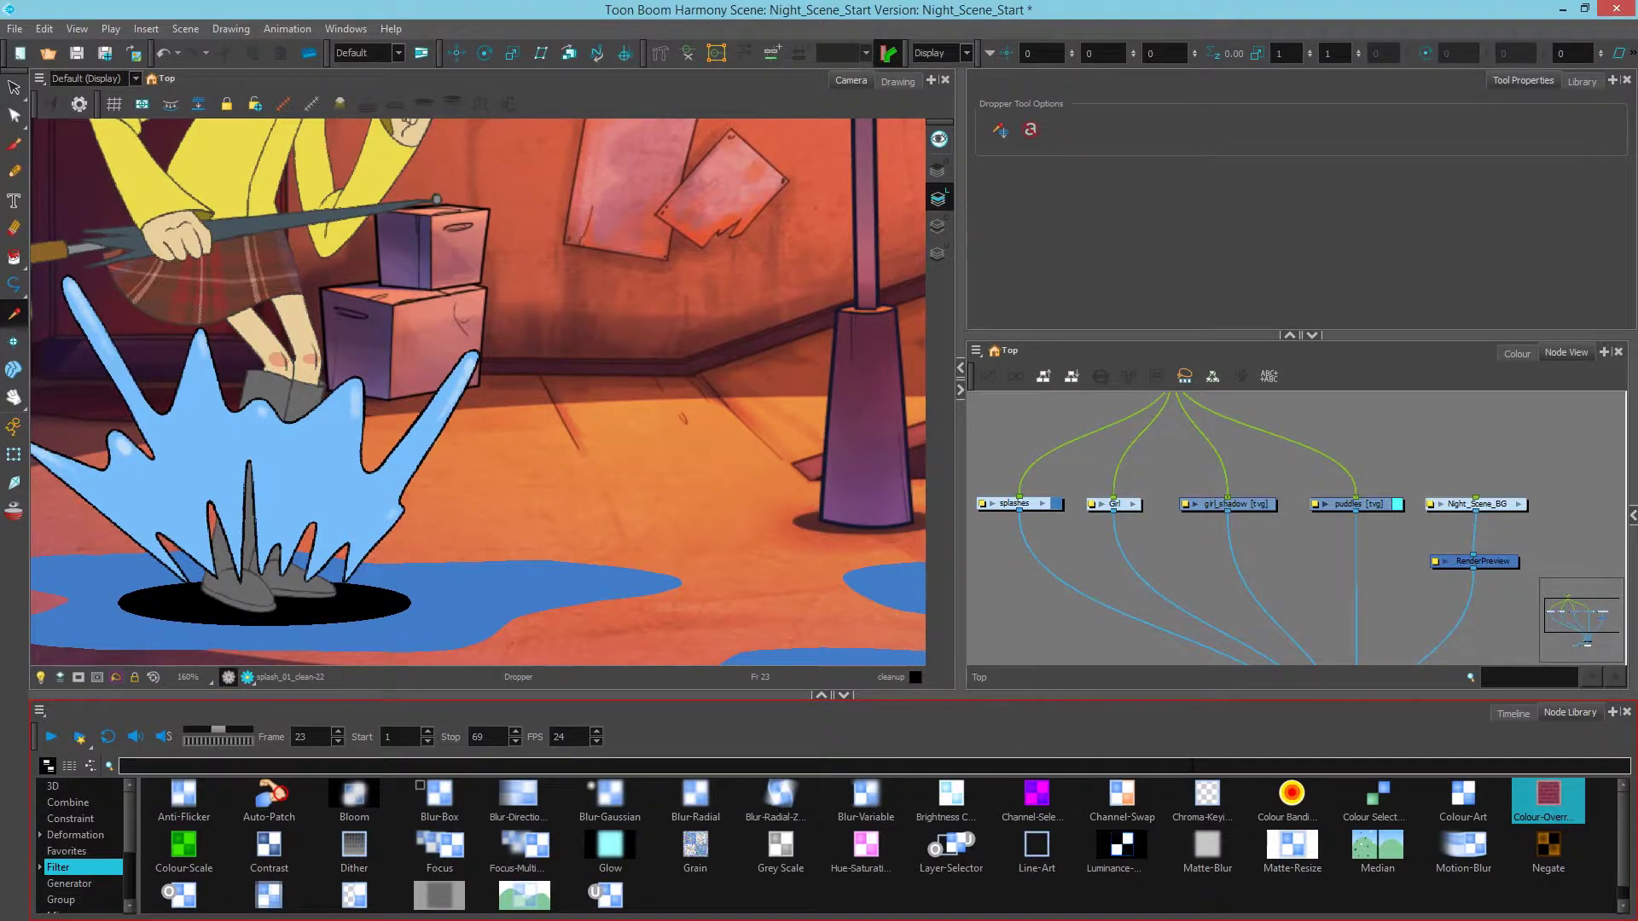
drag(1571, 795, 1017, 563)
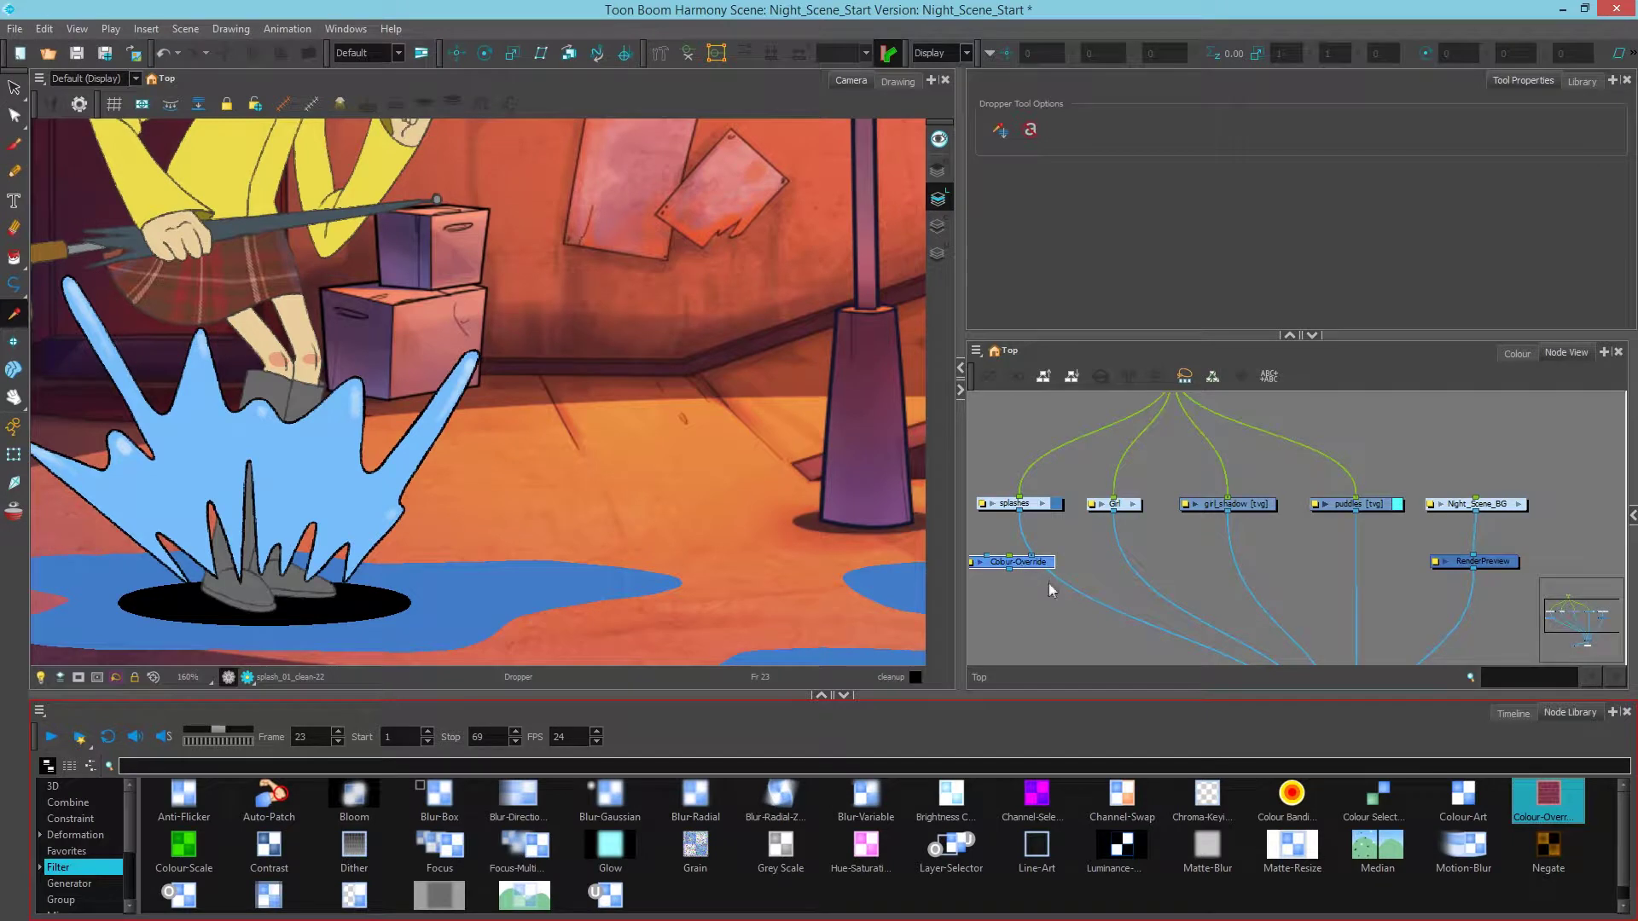
scroll(1047, 583, up, 2)
mouse_move(1126, 589)
mouse_down()
mouse_move(1080, 609)
mouse_move(1123, 595)
mouse_up()
scroll(1080, 609, up, 2)
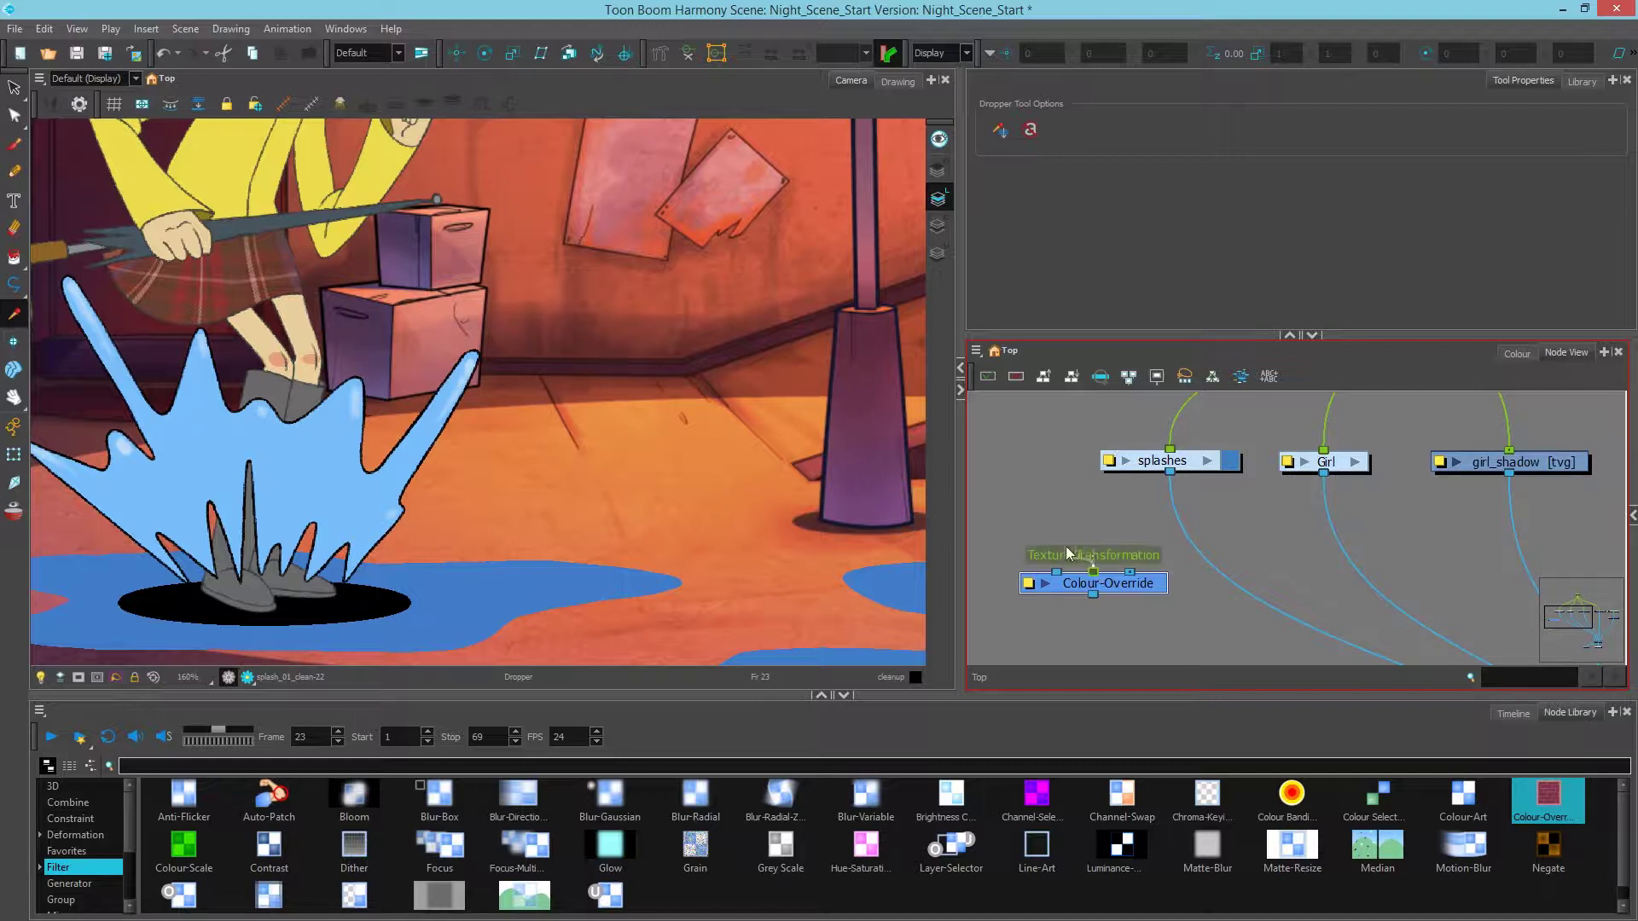
drag(1130, 571, 1160, 540)
drag(1139, 594, 1193, 577)
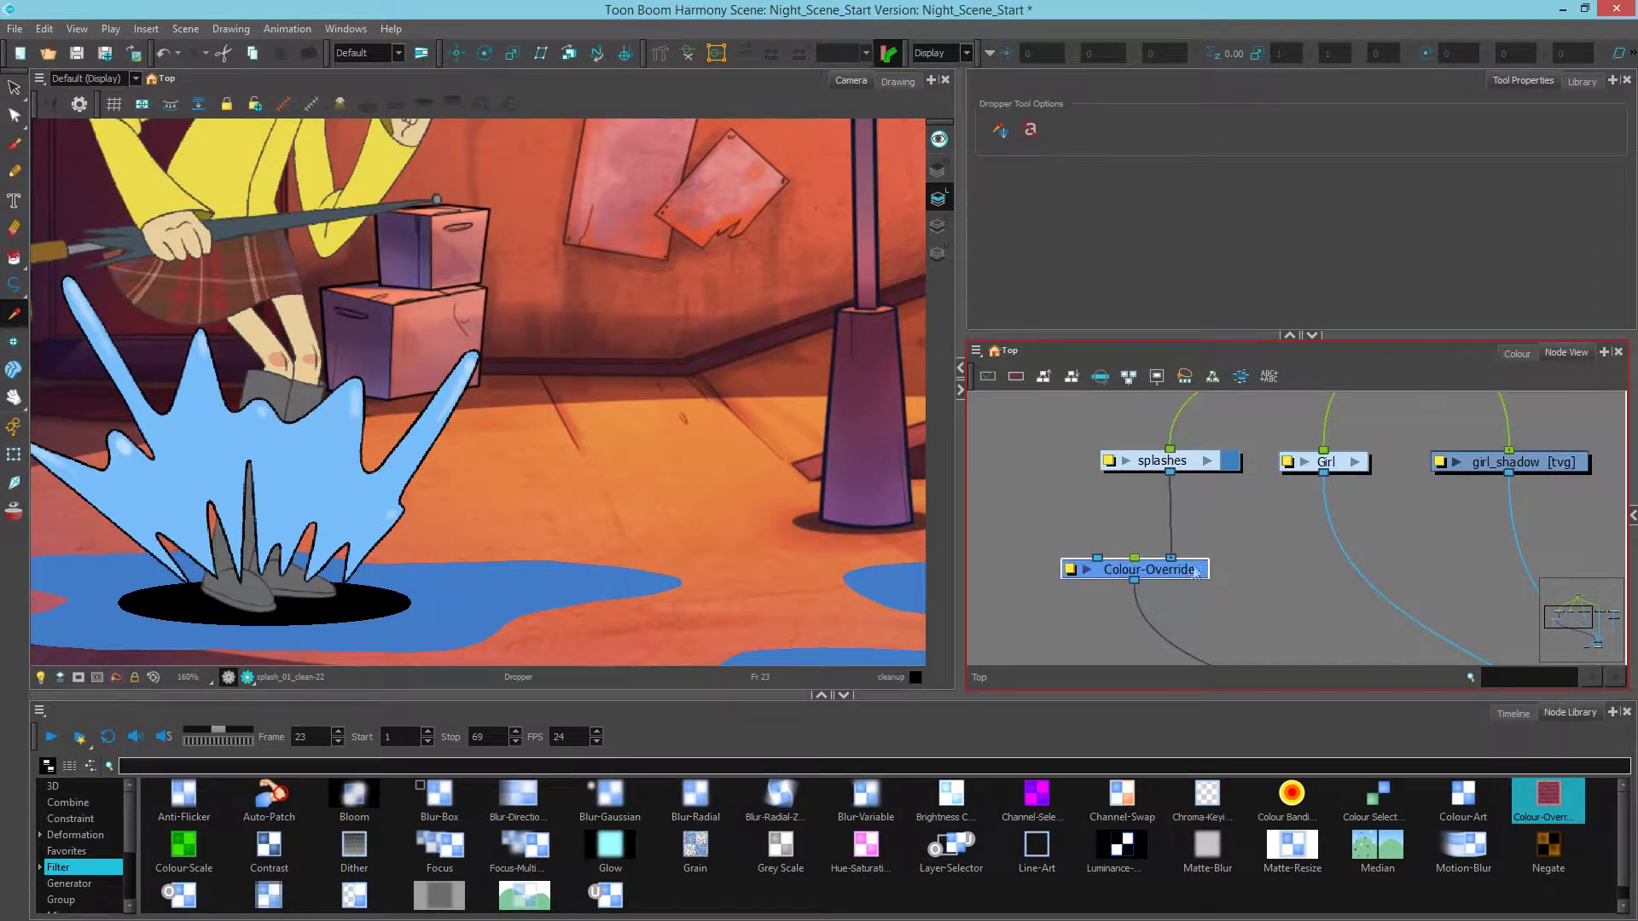
Add the puddles palette's cleanup colour to the Colour-Override's Individual Colour Overrides
click(1071, 572)
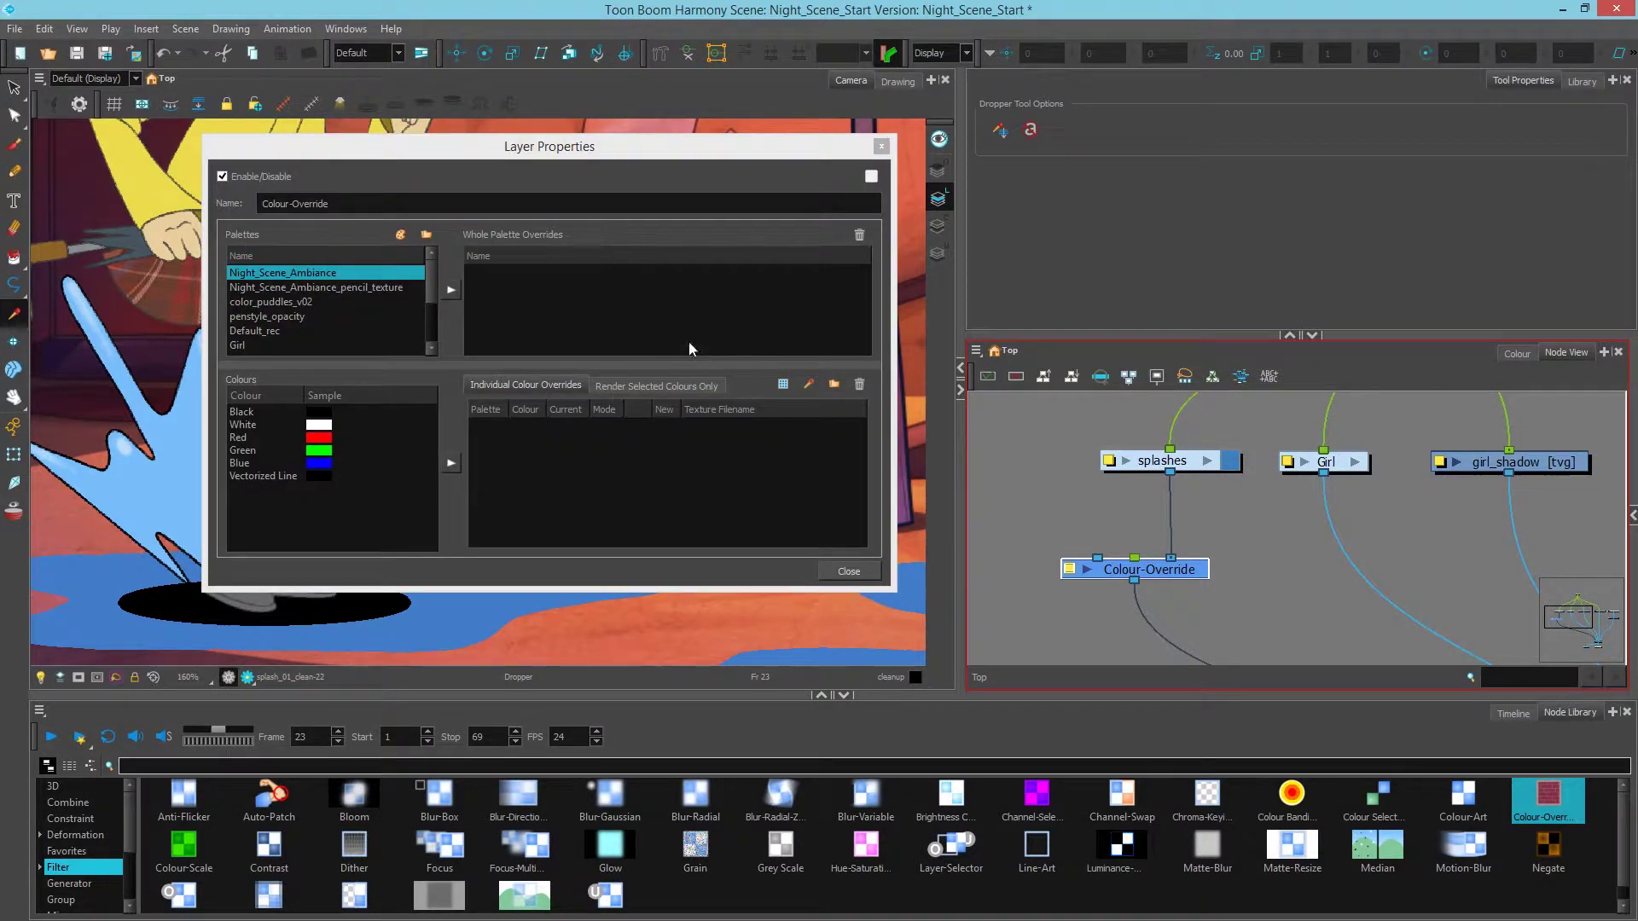
drag(511, 155, 1107, 217)
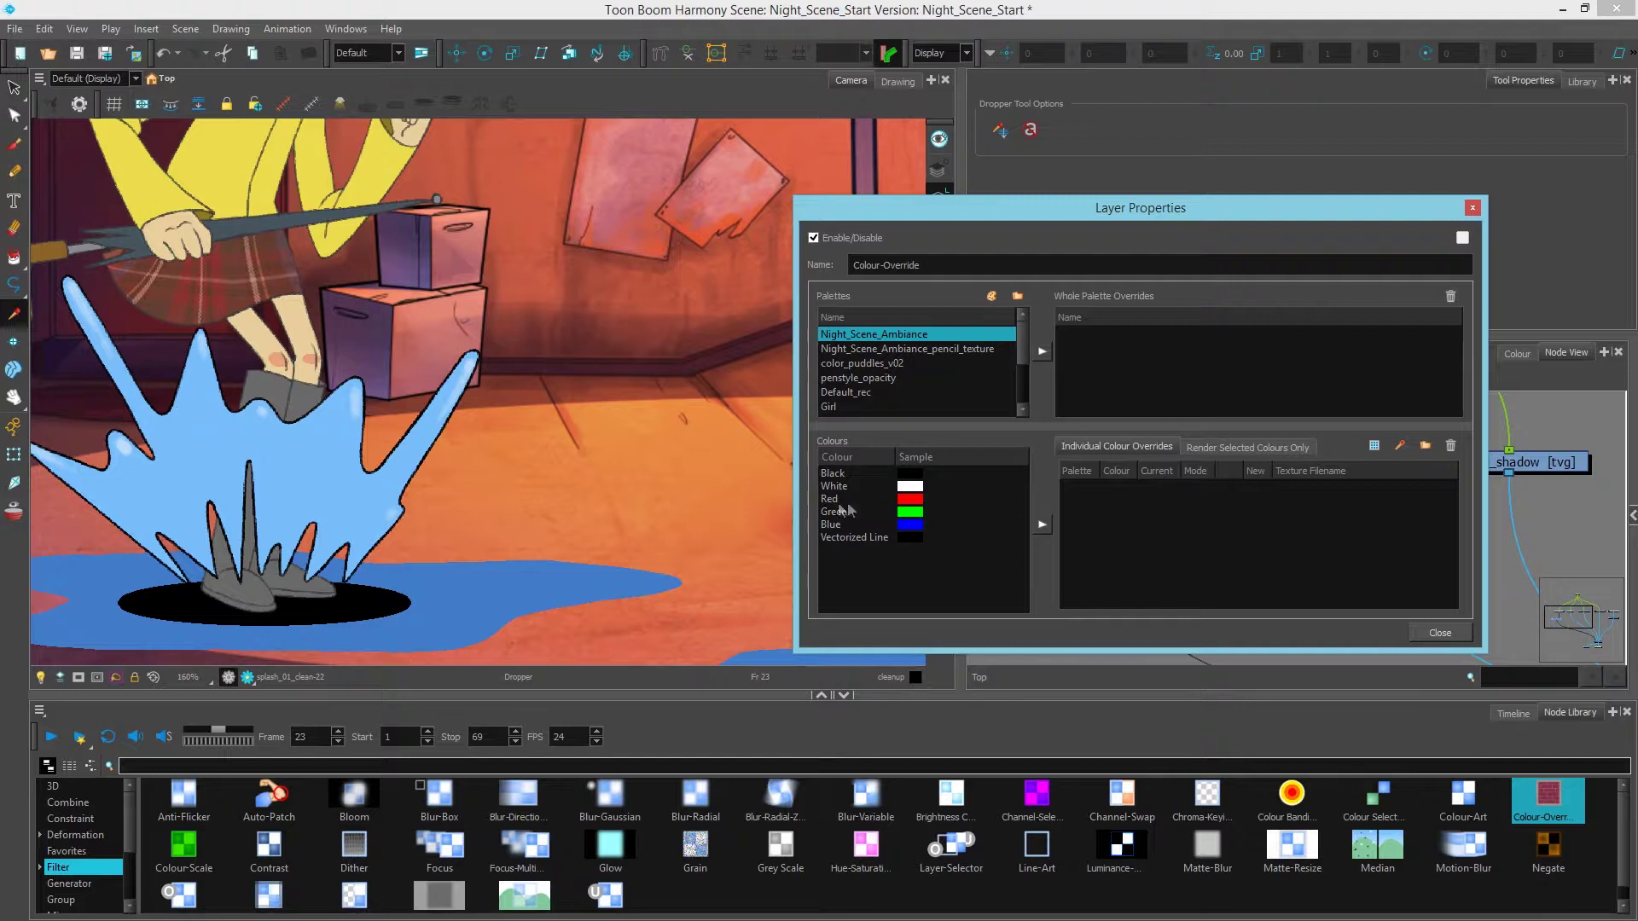
drag(1023, 337, 1032, 384)
click(867, 363)
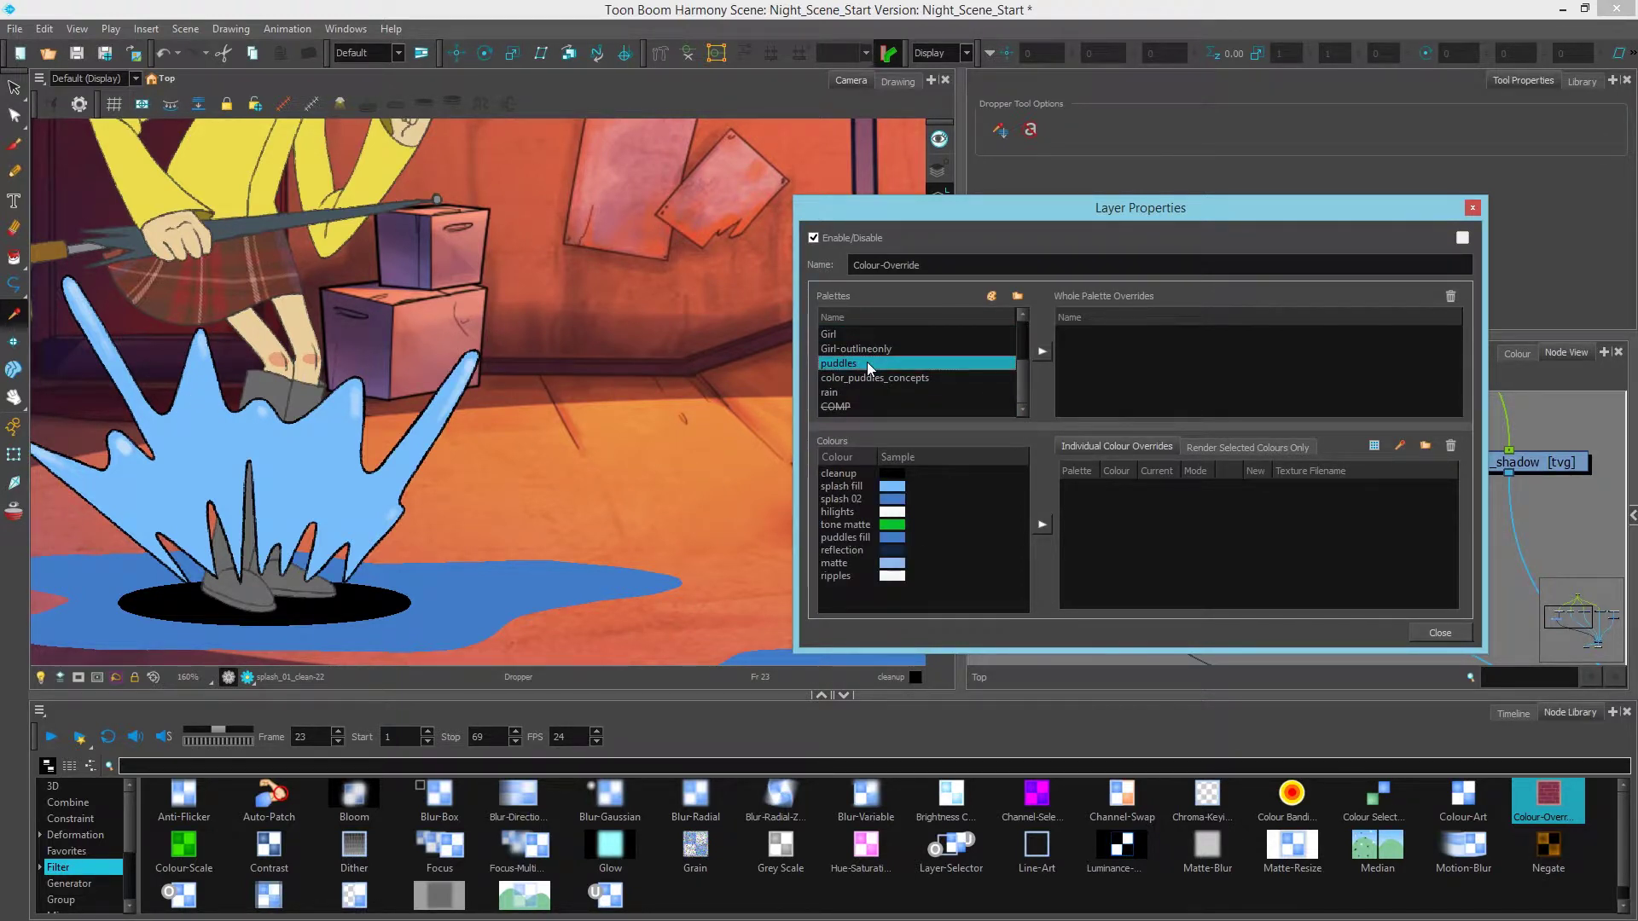
click(827, 474)
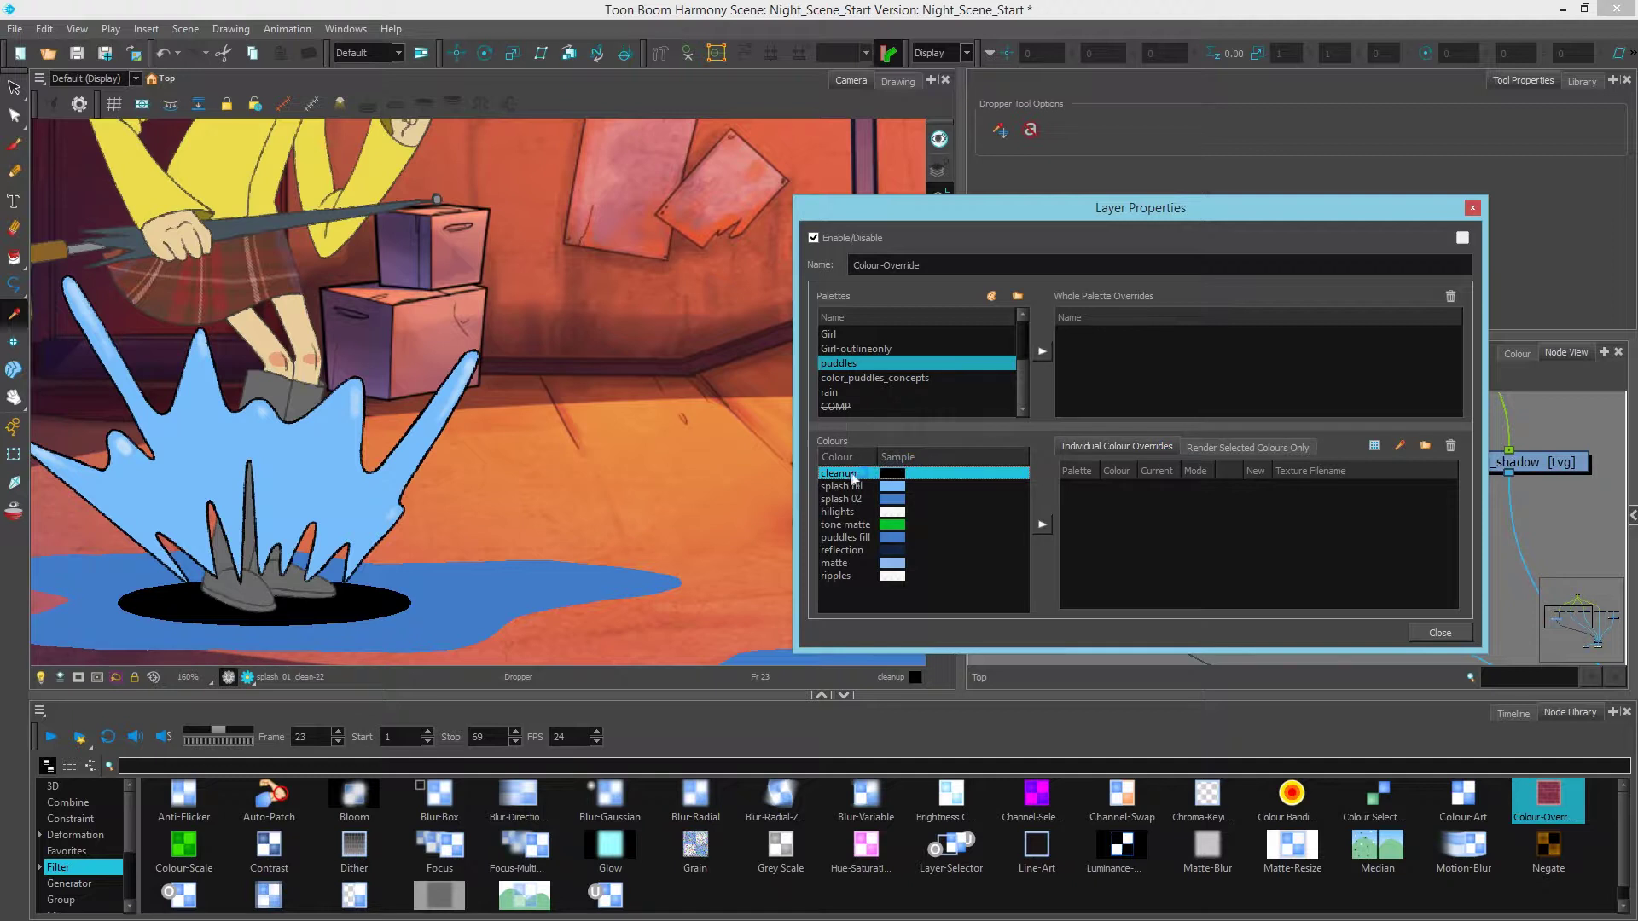
drag(857, 473, 1150, 510)
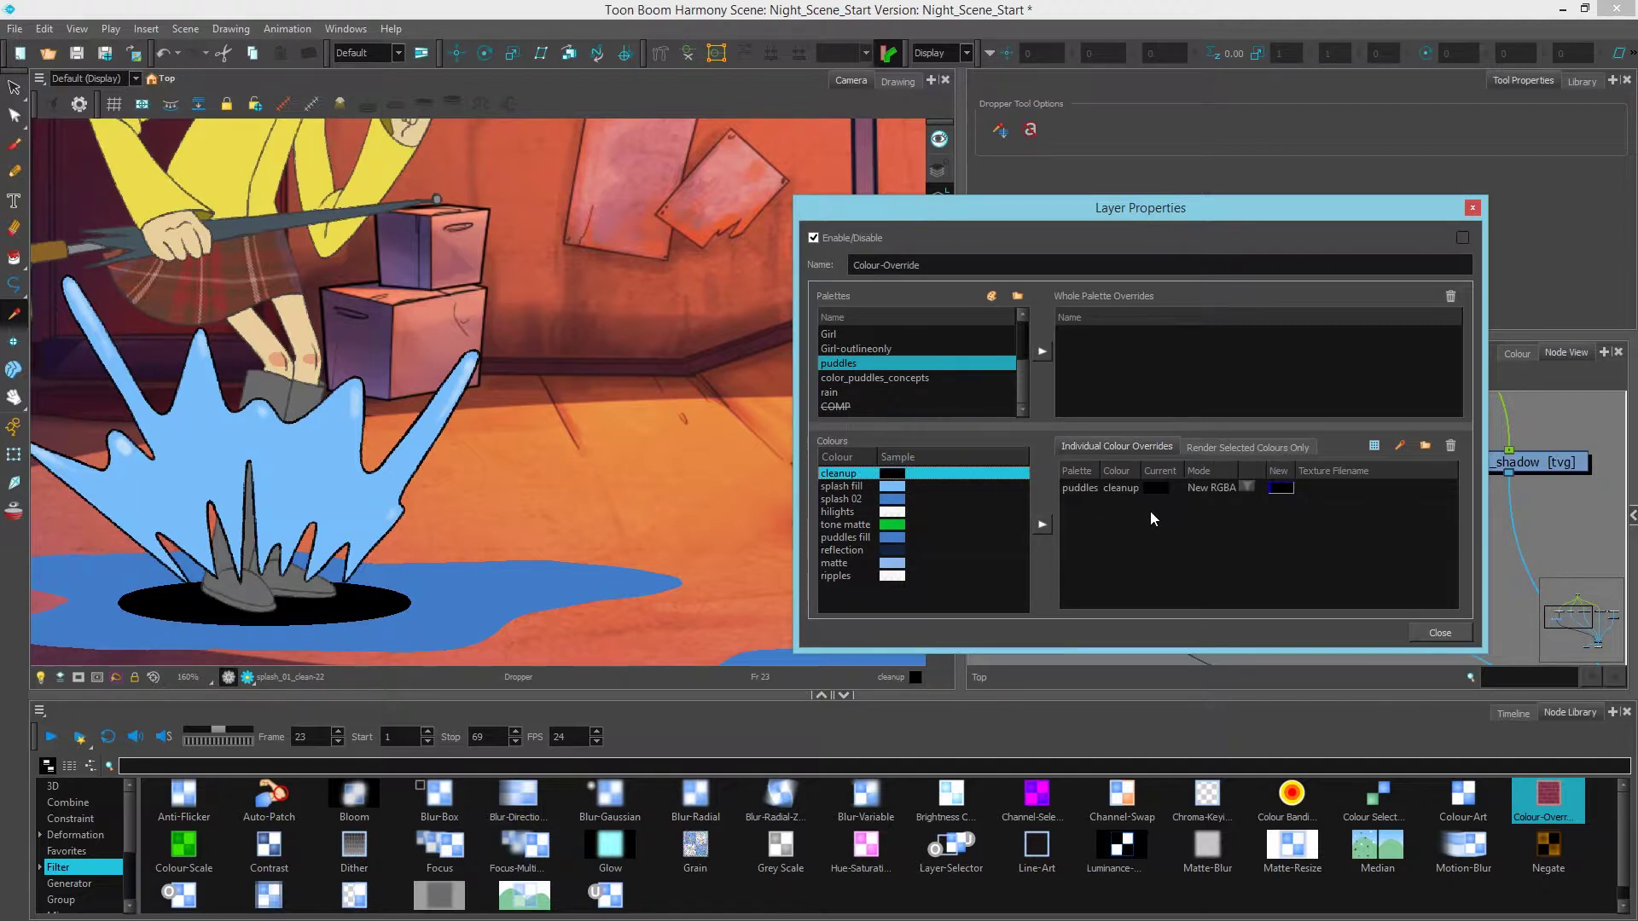
Preview the splash with cleanup set to Colour Not Visible, then switch the mode to New RGBA
click(1247, 486)
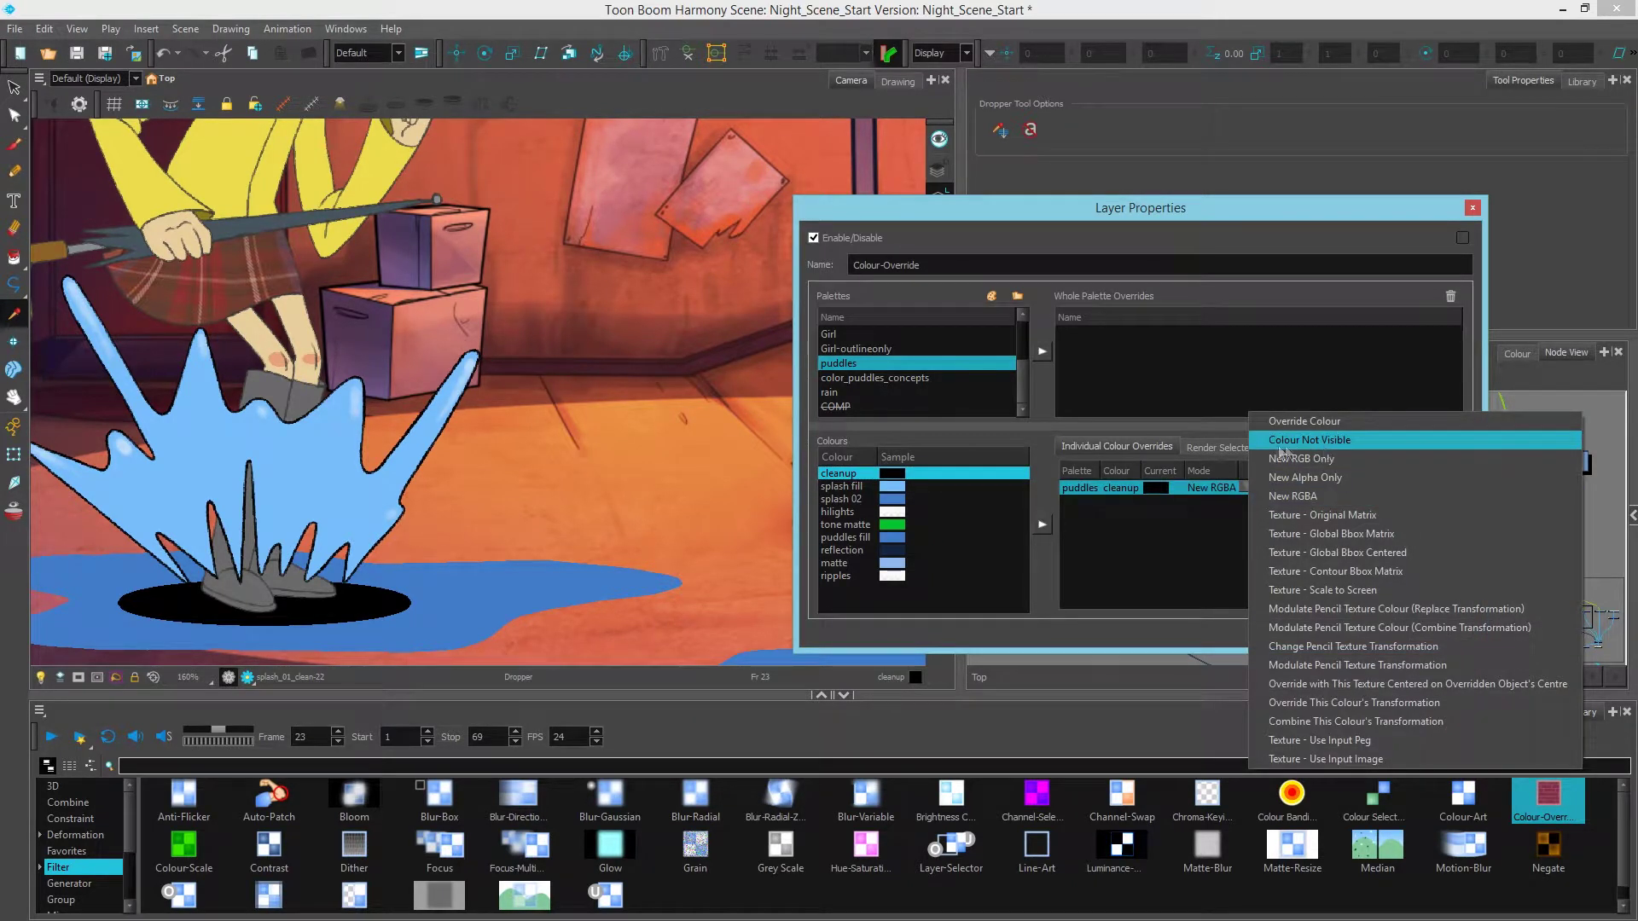
click(1325, 442)
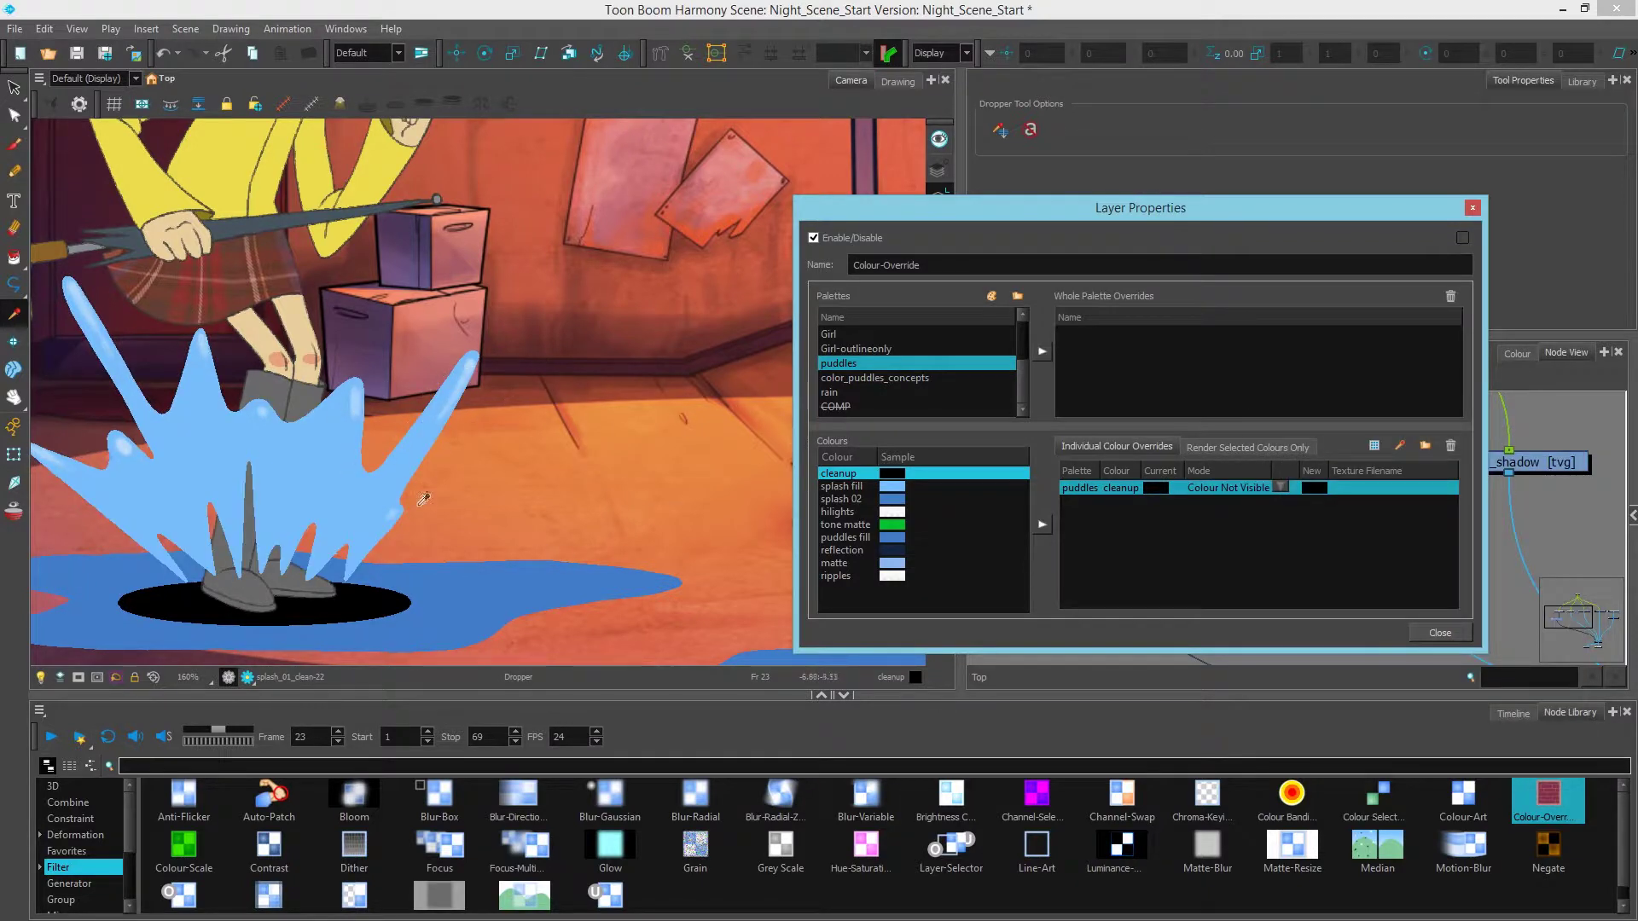
click(248, 678)
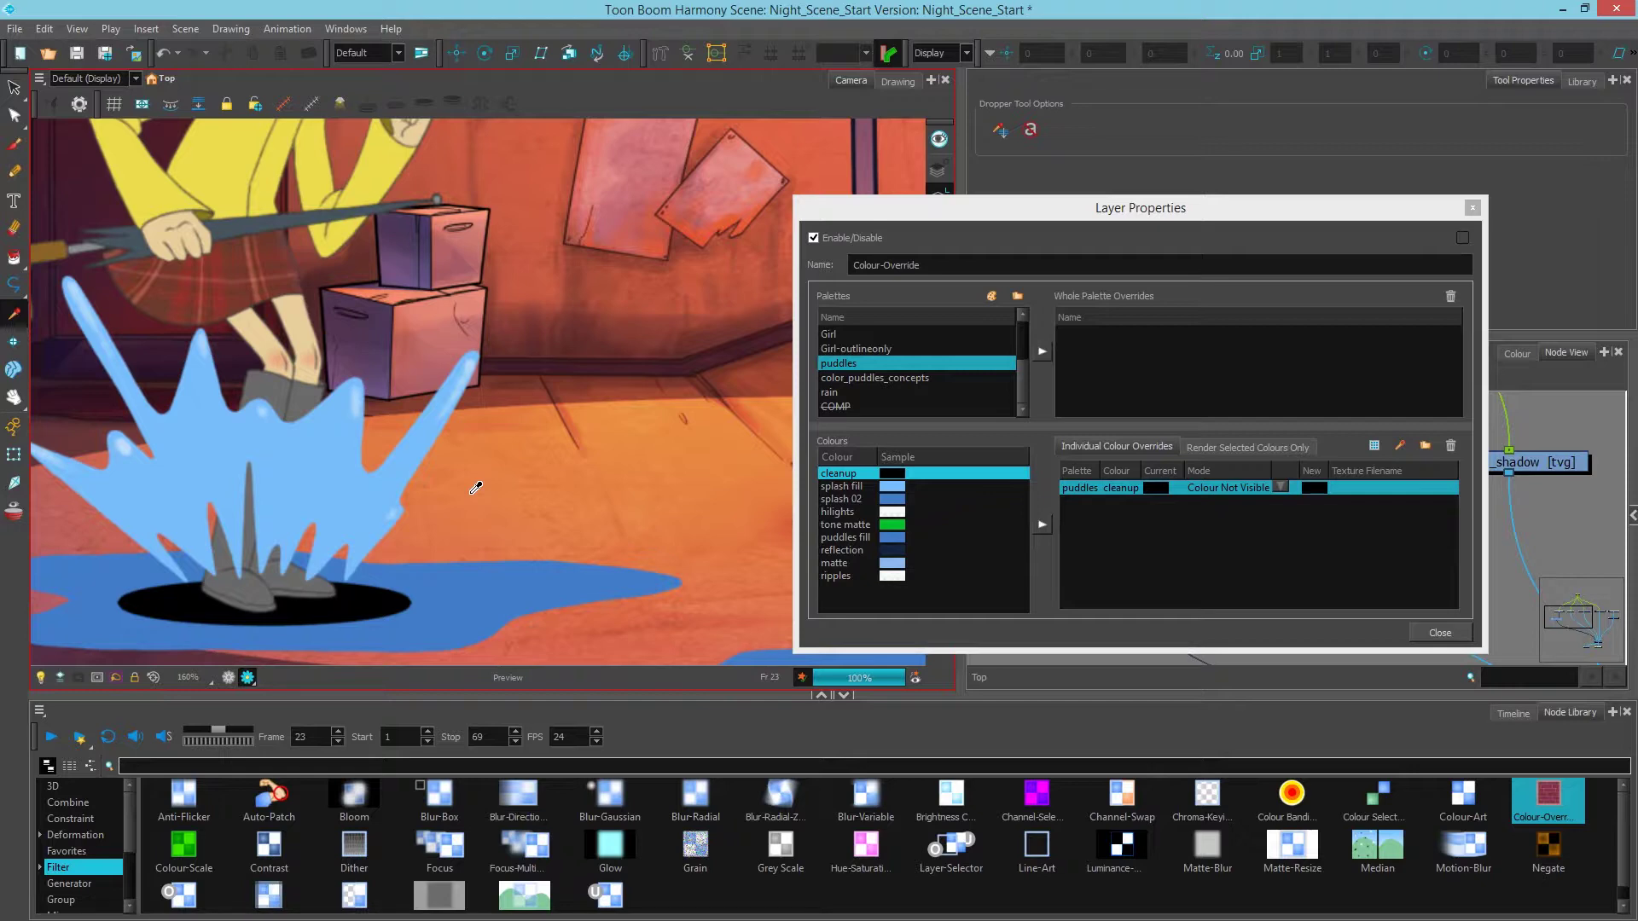
click(1277, 485)
click(1337, 550)
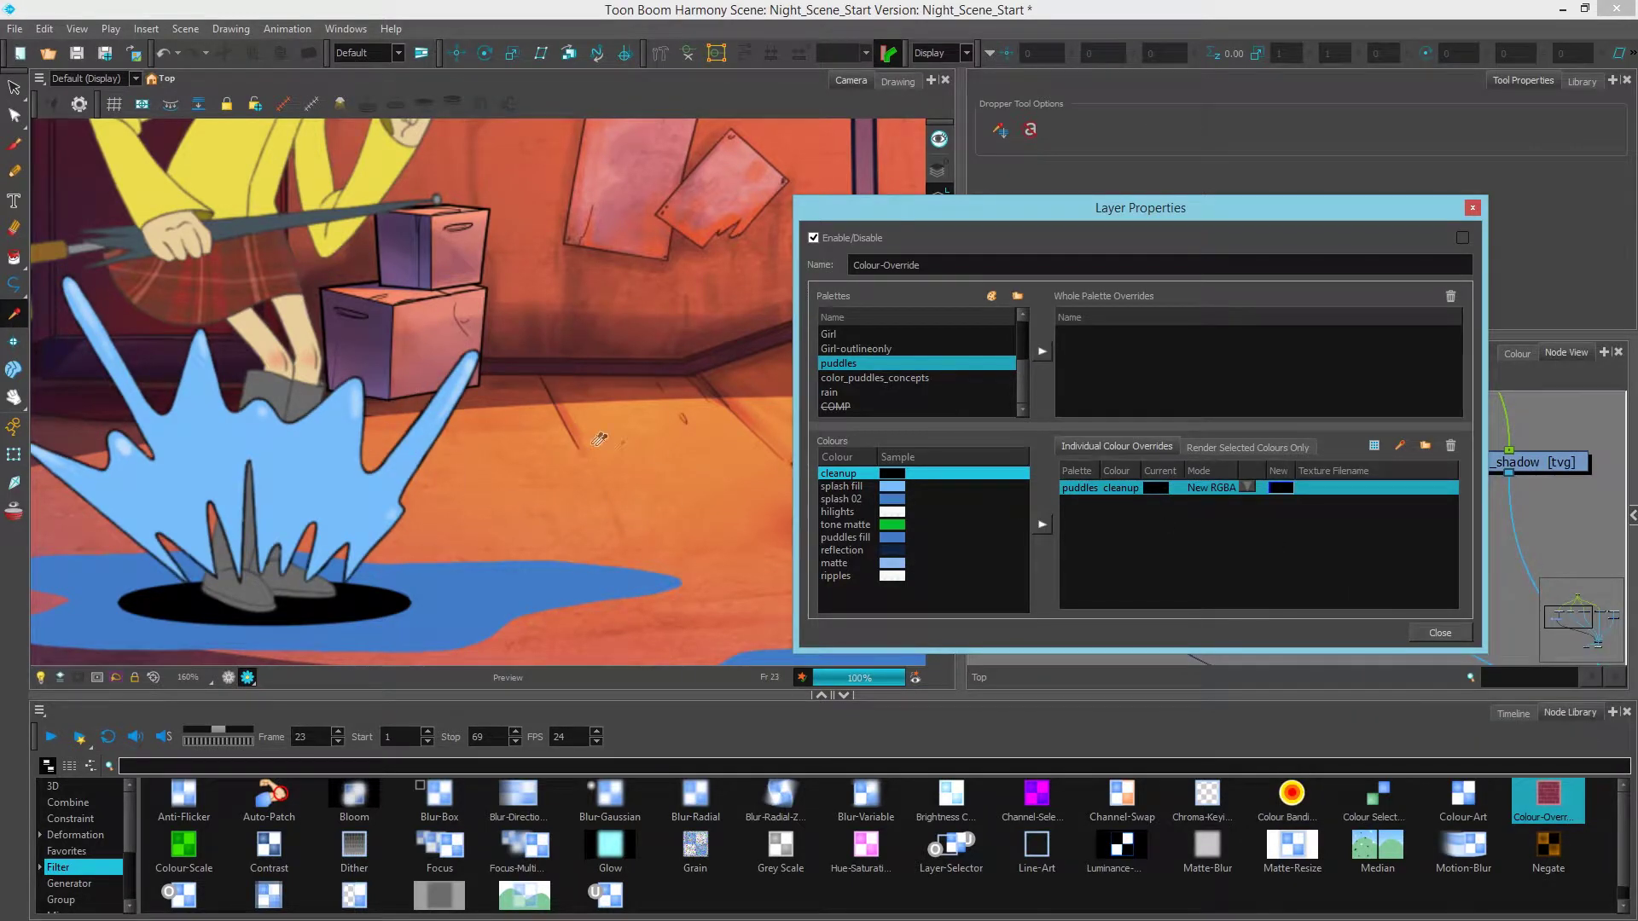
Set the override colour to the sampled splash blue darkened to Value 69 (R 84, G 134, B 175)
click(1282, 489)
drag(813, 298, 883, 112)
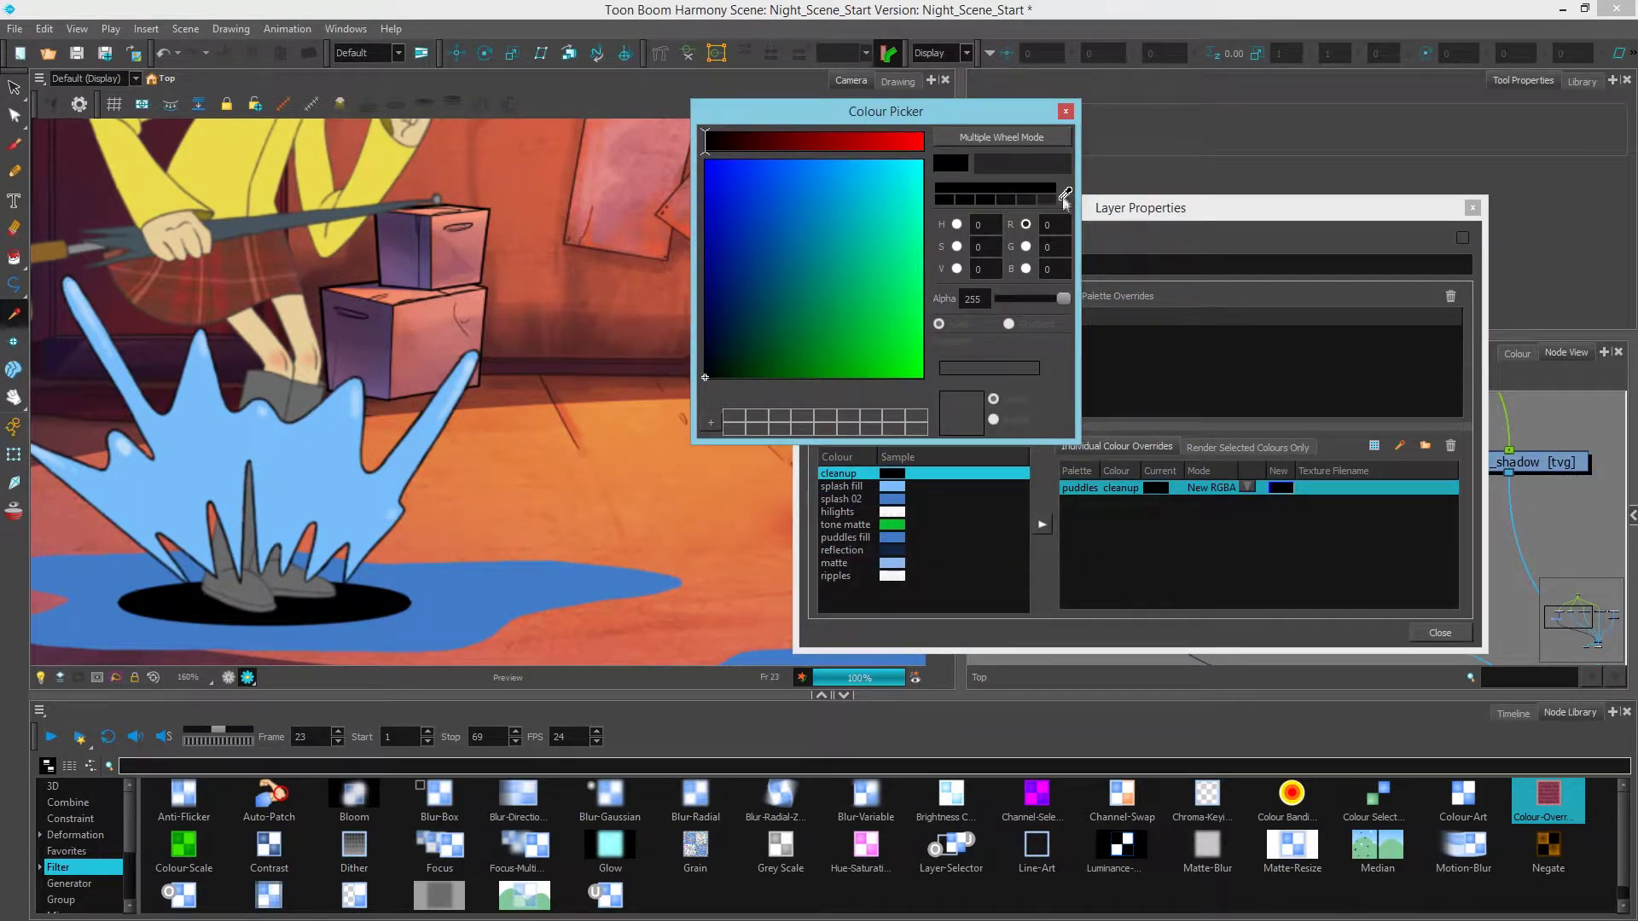
click(1067, 191)
click(322, 477)
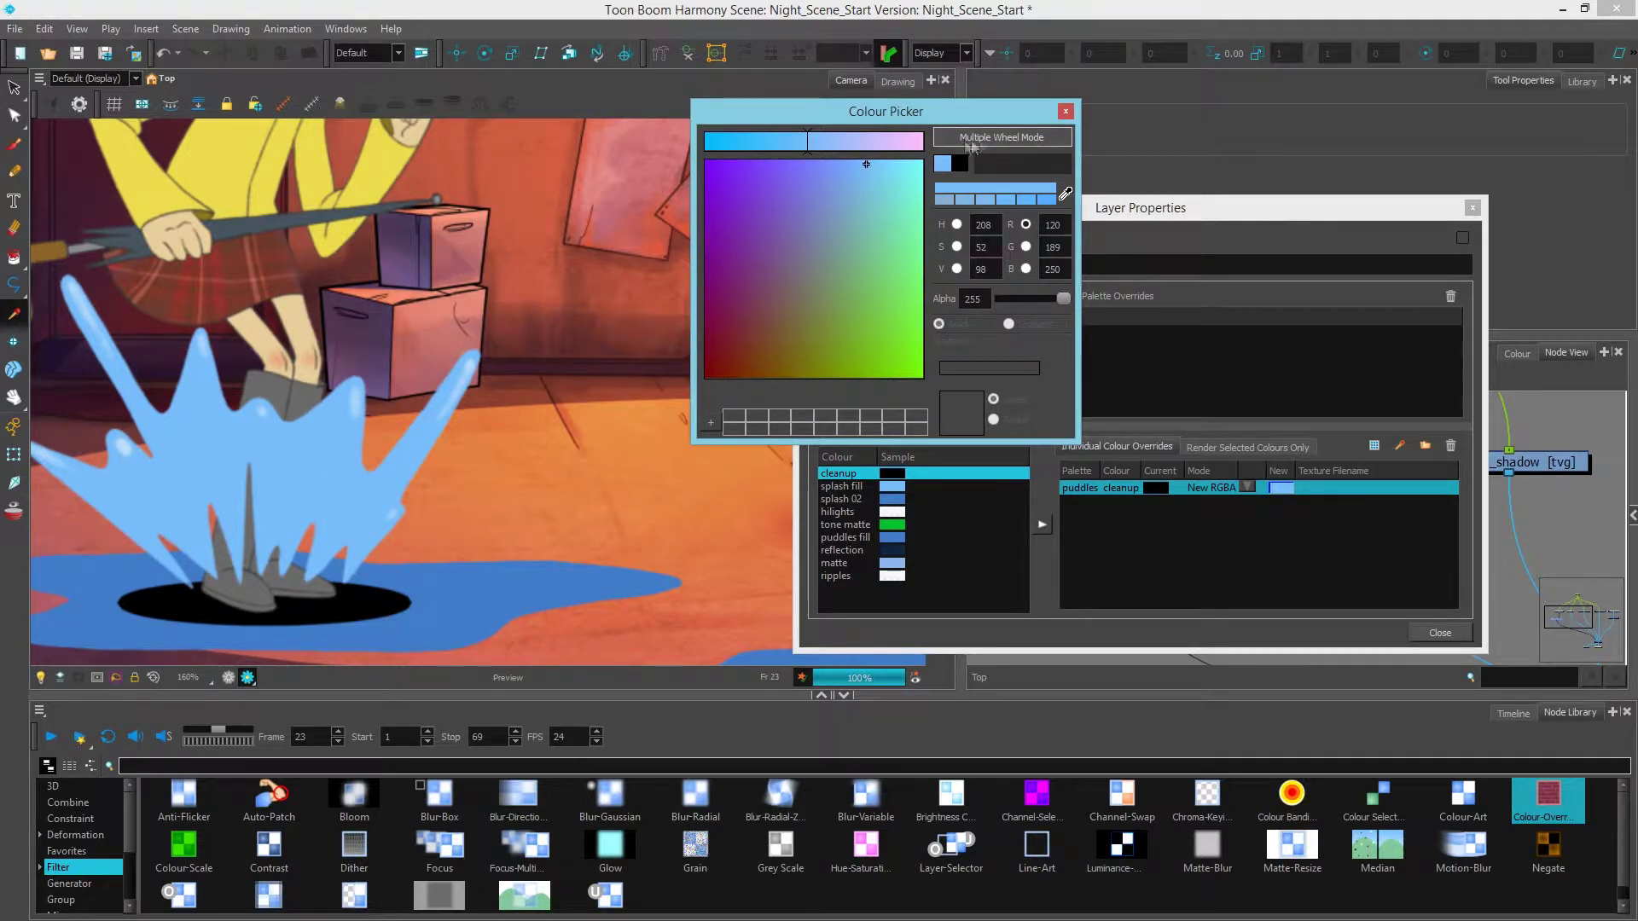
click(1031, 142)
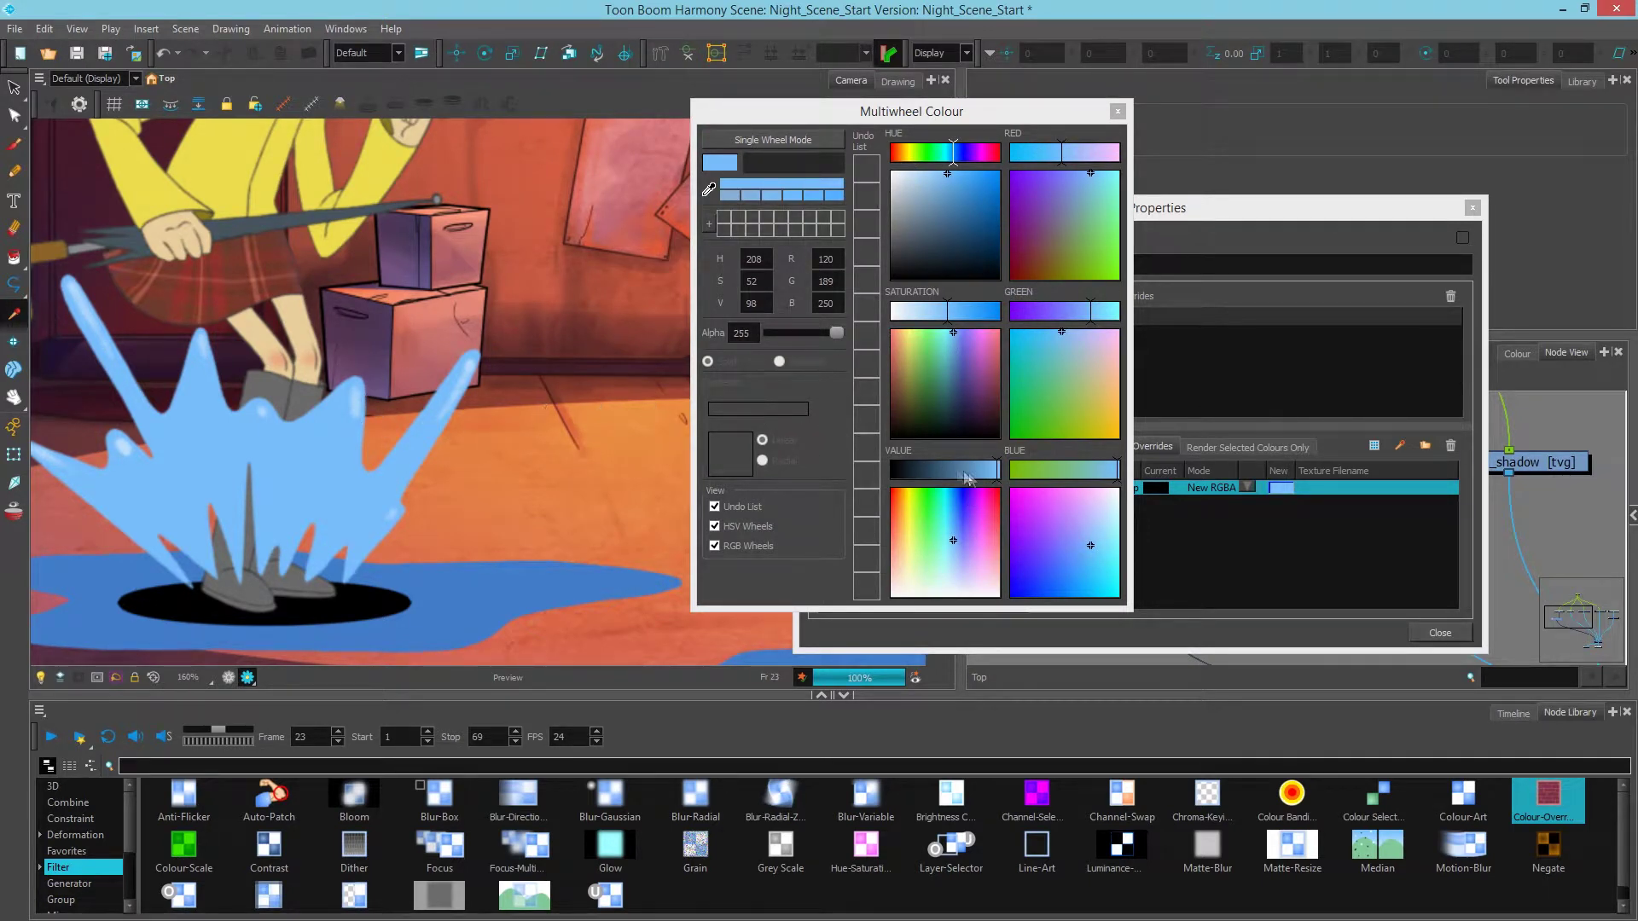
drag(988, 475, 967, 473)
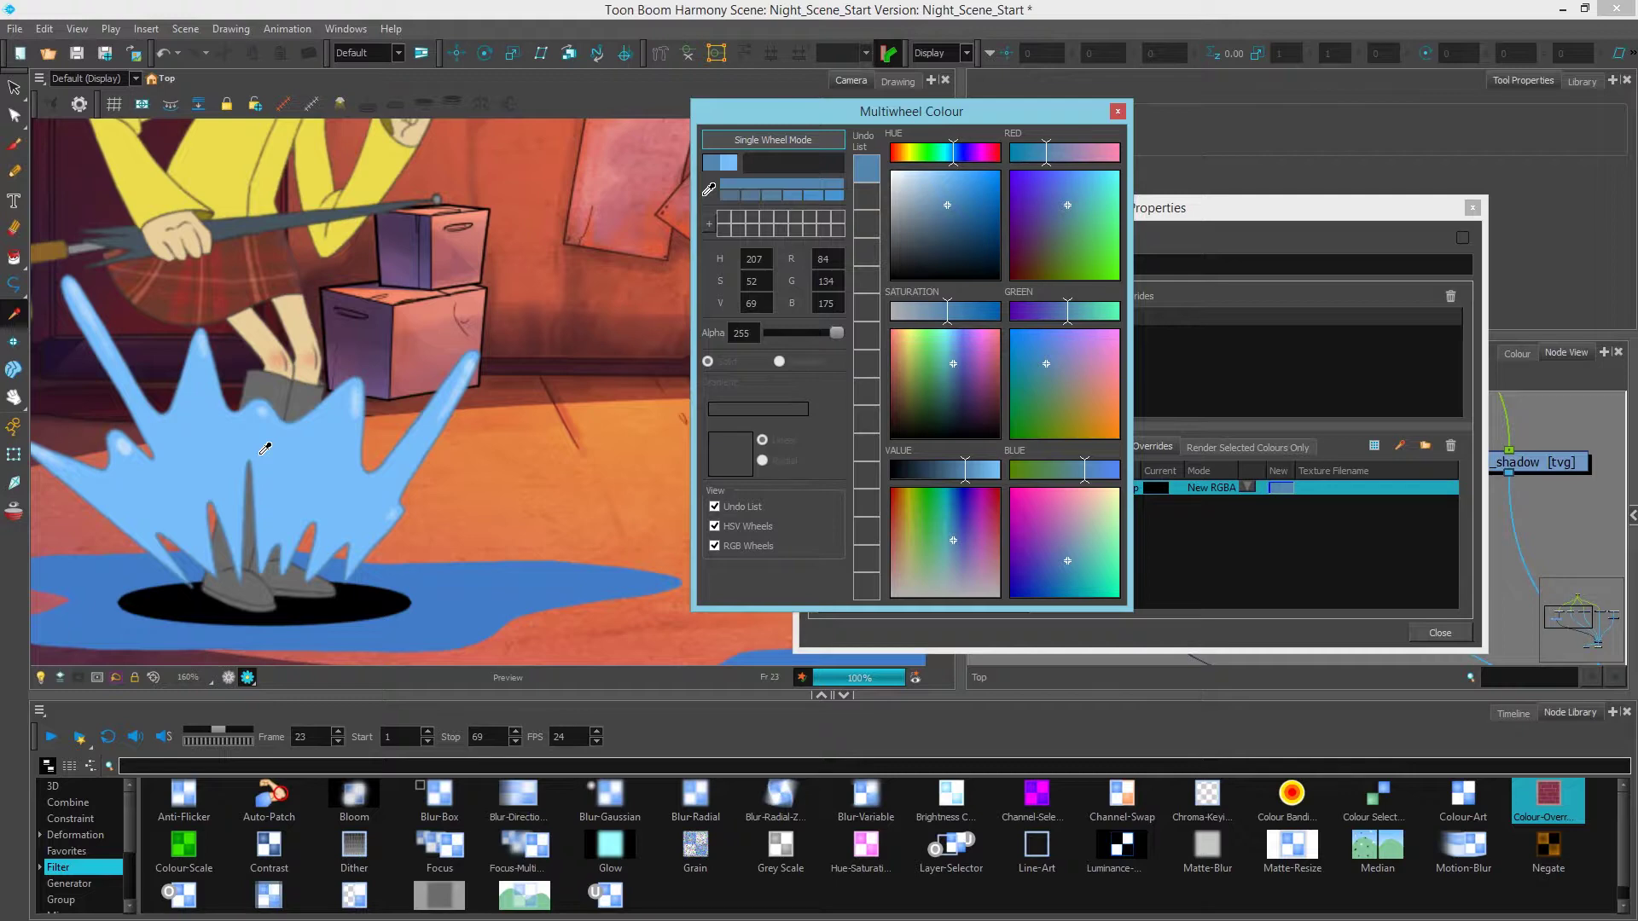
Close the properties, turn off Render Preview, and zoom the camera to 80% to show the street
click(1440, 632)
scroll(1280, 546, down, 3)
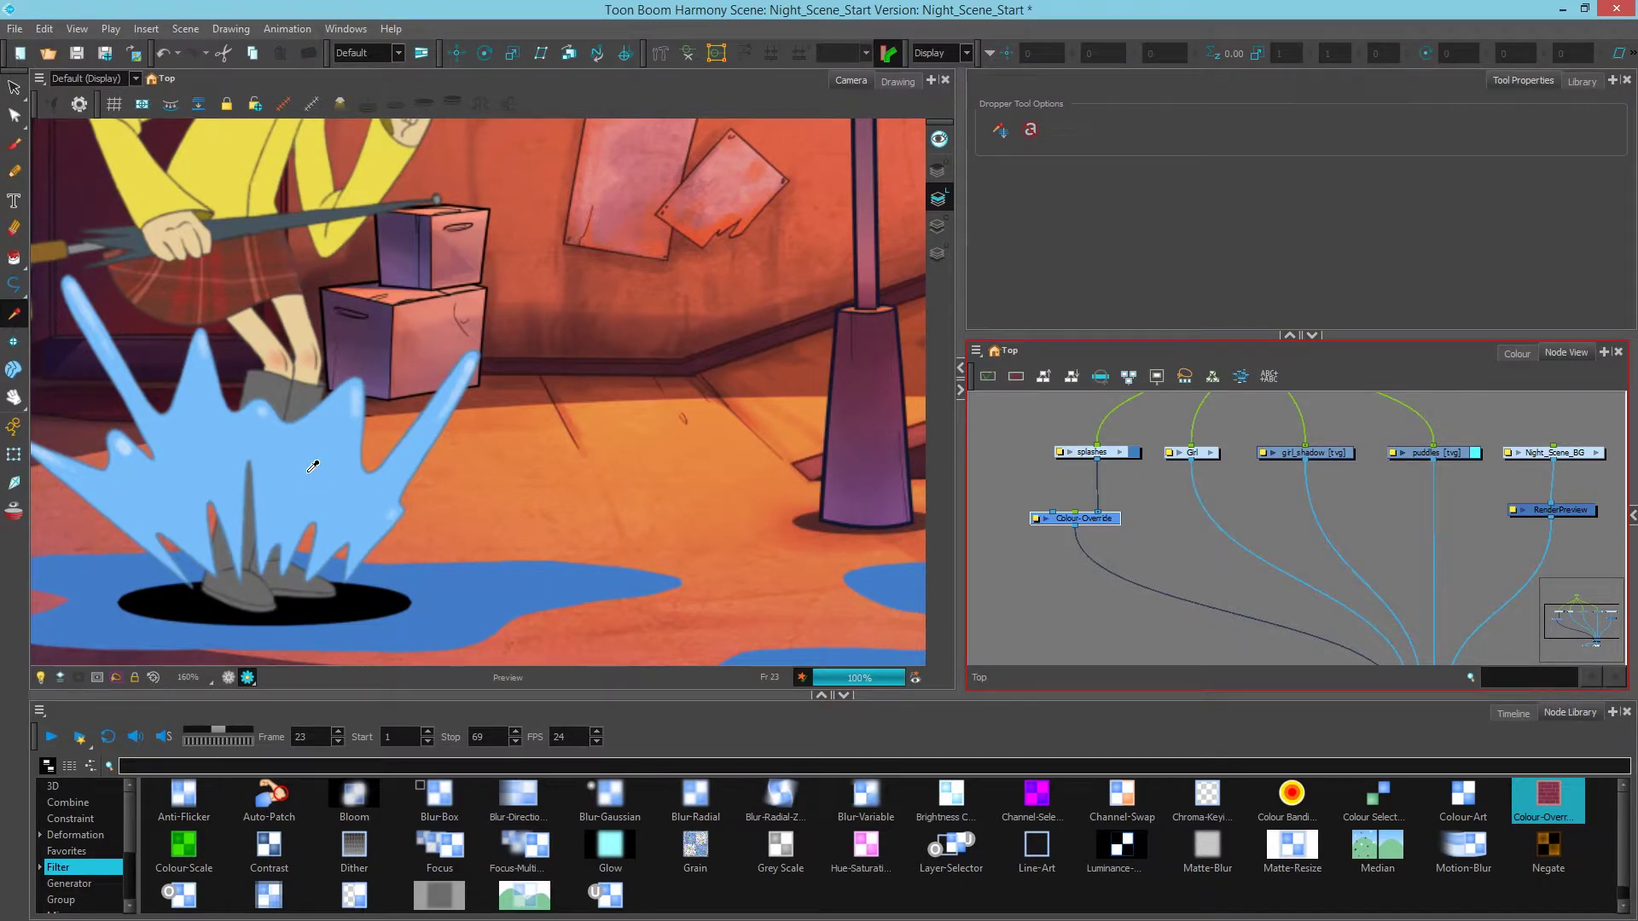
click(228, 677)
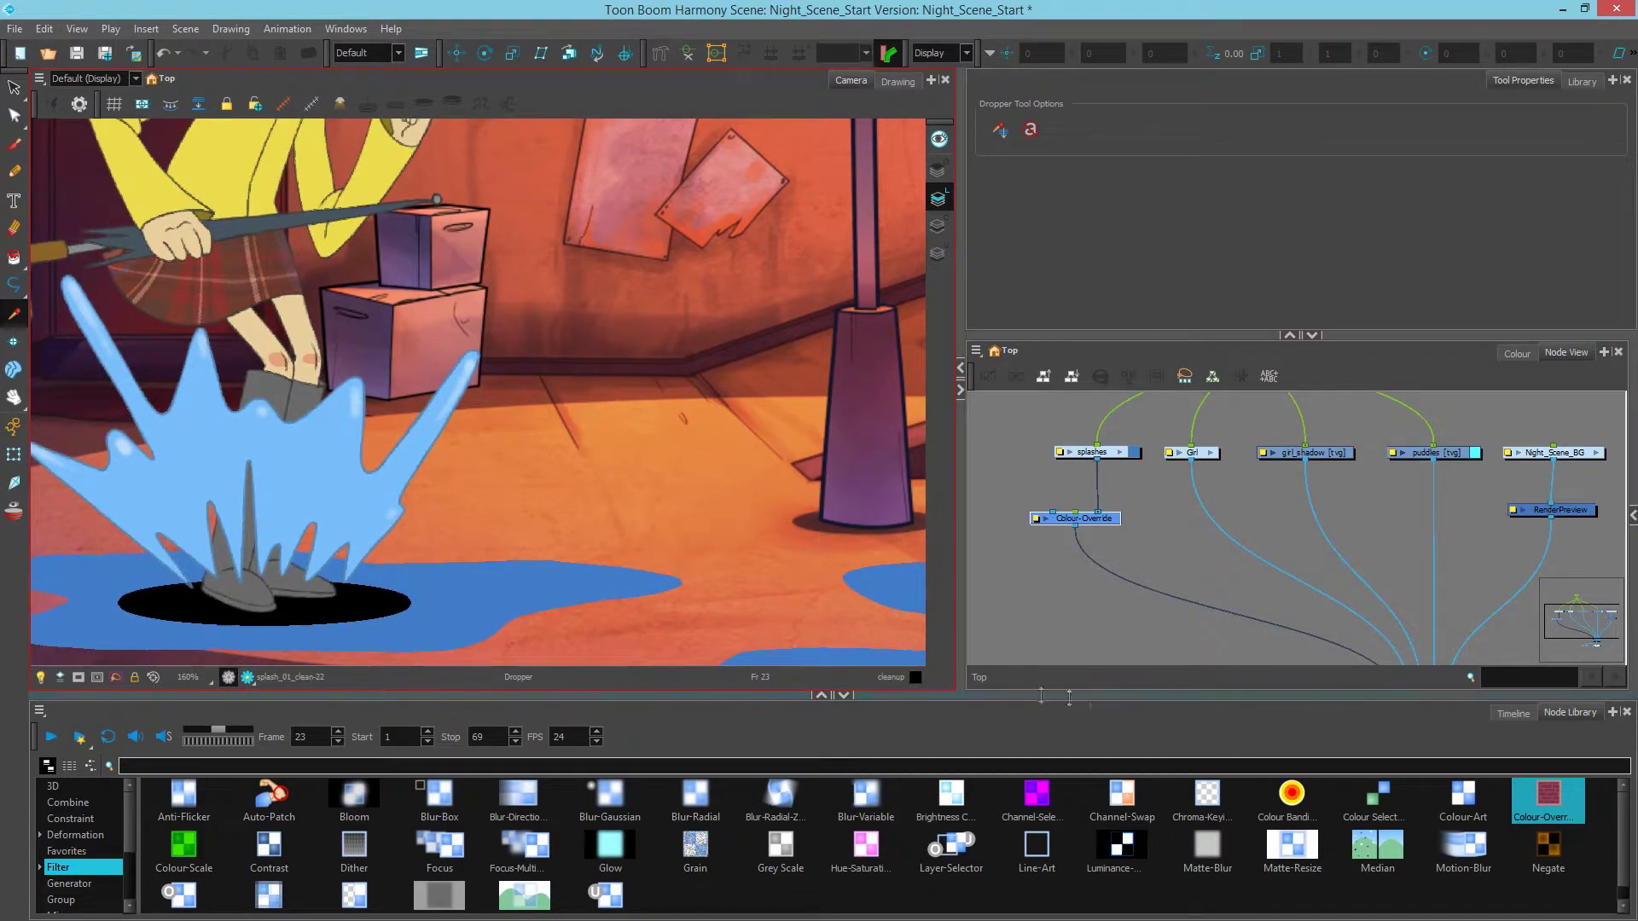
drag(1398, 574, 1252, 571)
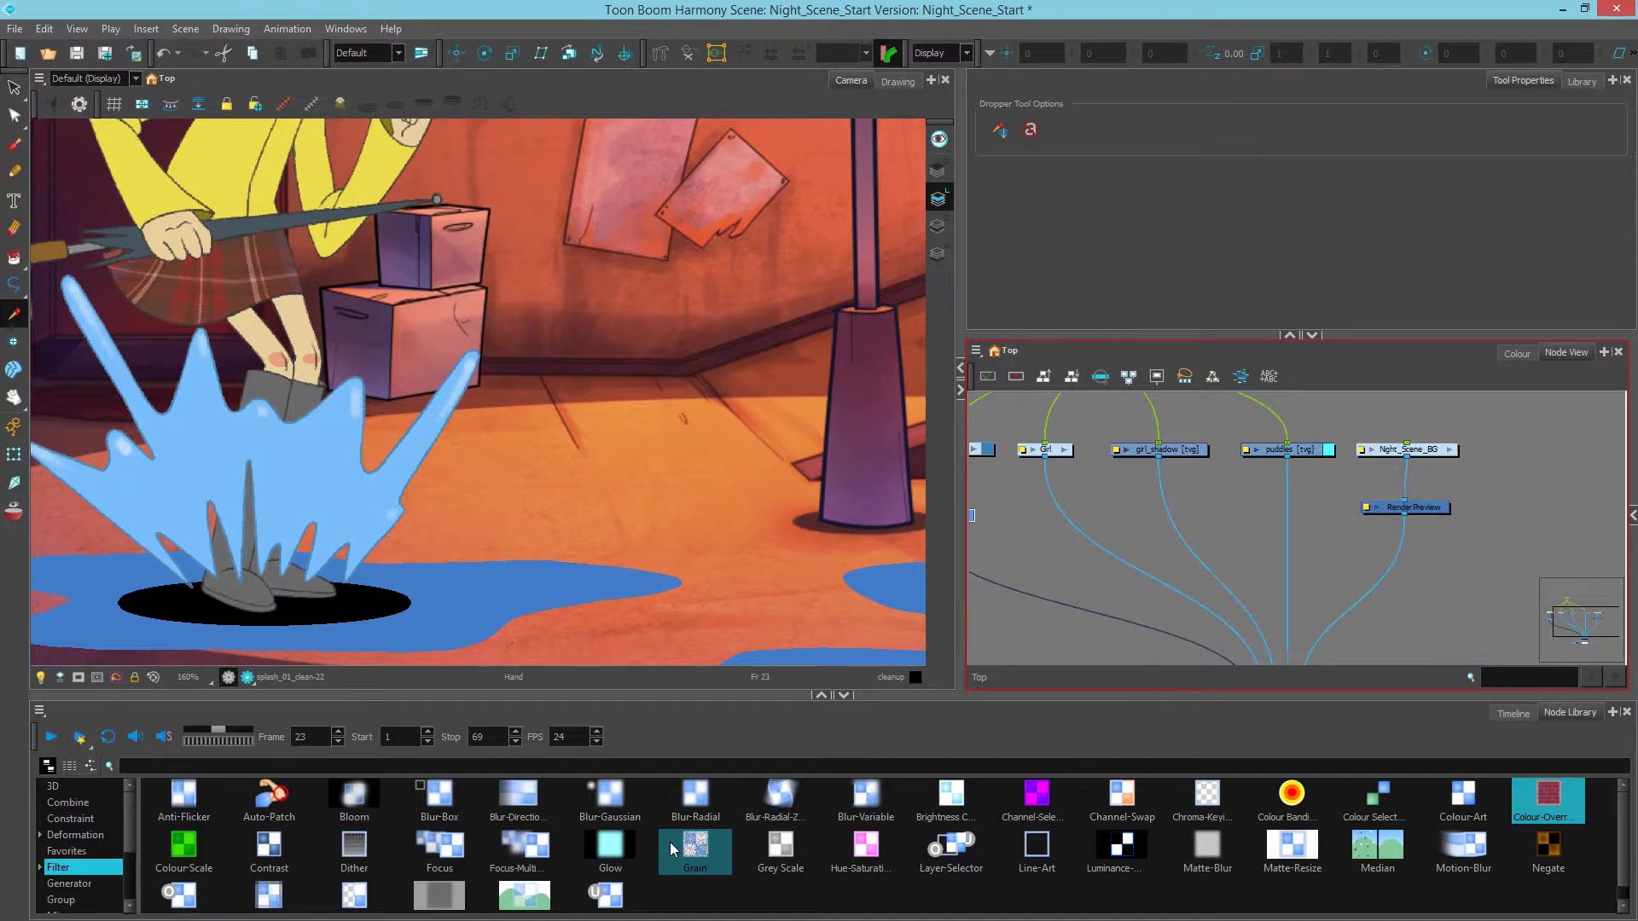
scroll(633, 589, down, 3)
drag(635, 574, 548, 556)
scroll(563, 567, down, 1)
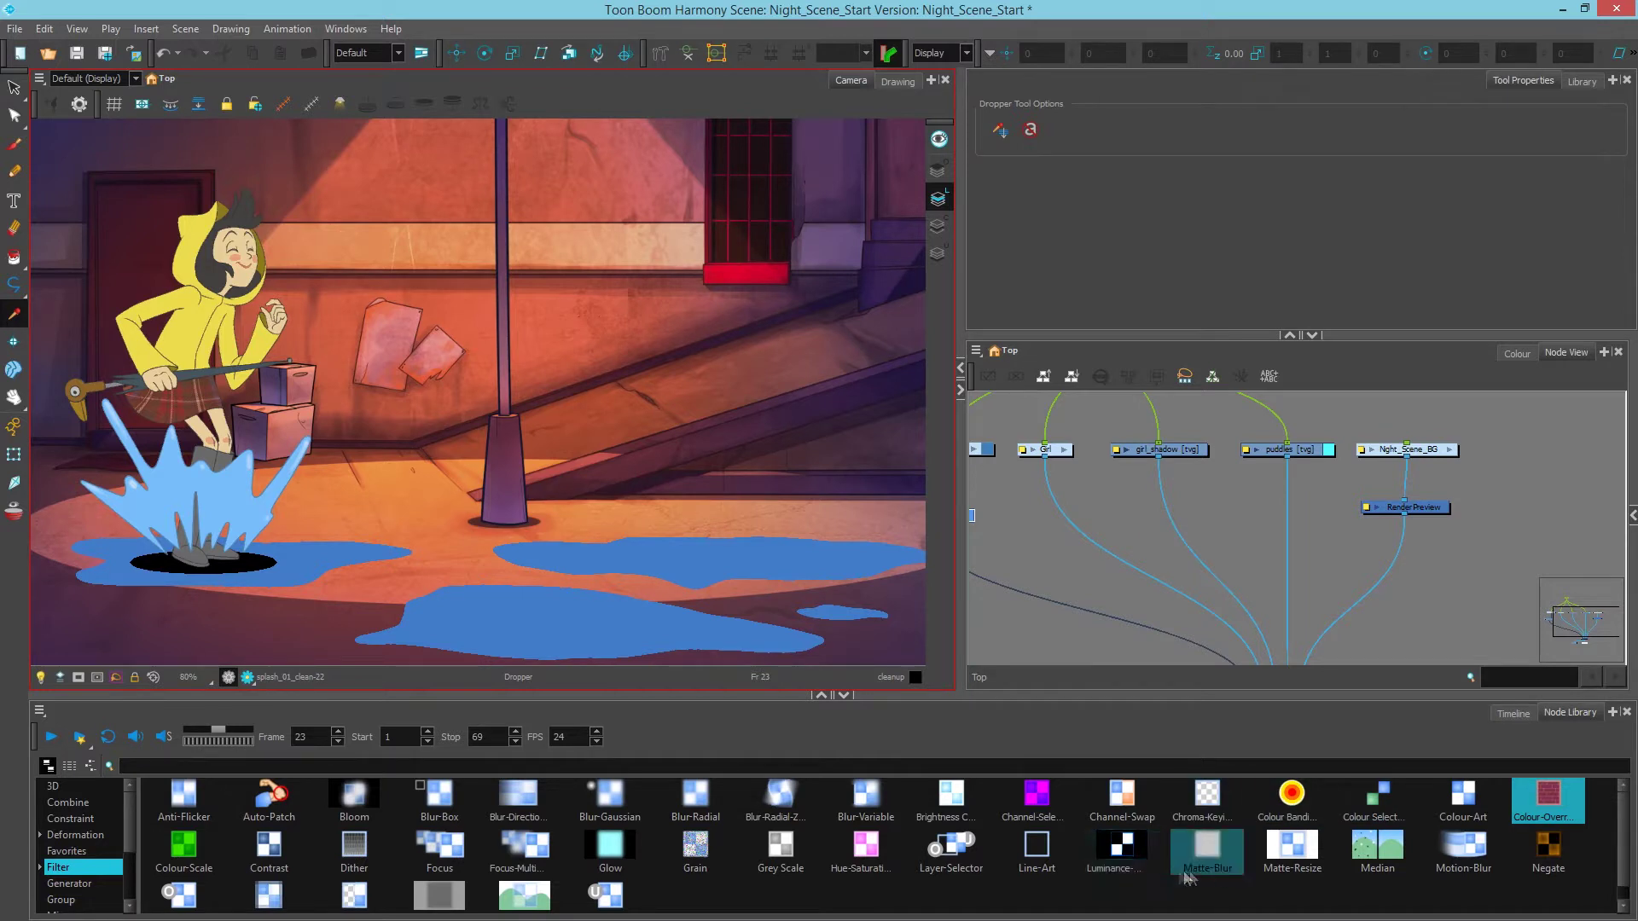
Drop a Matte-Blur node onto the puddles cable and open its properties
drag(1206, 865, 1233, 531)
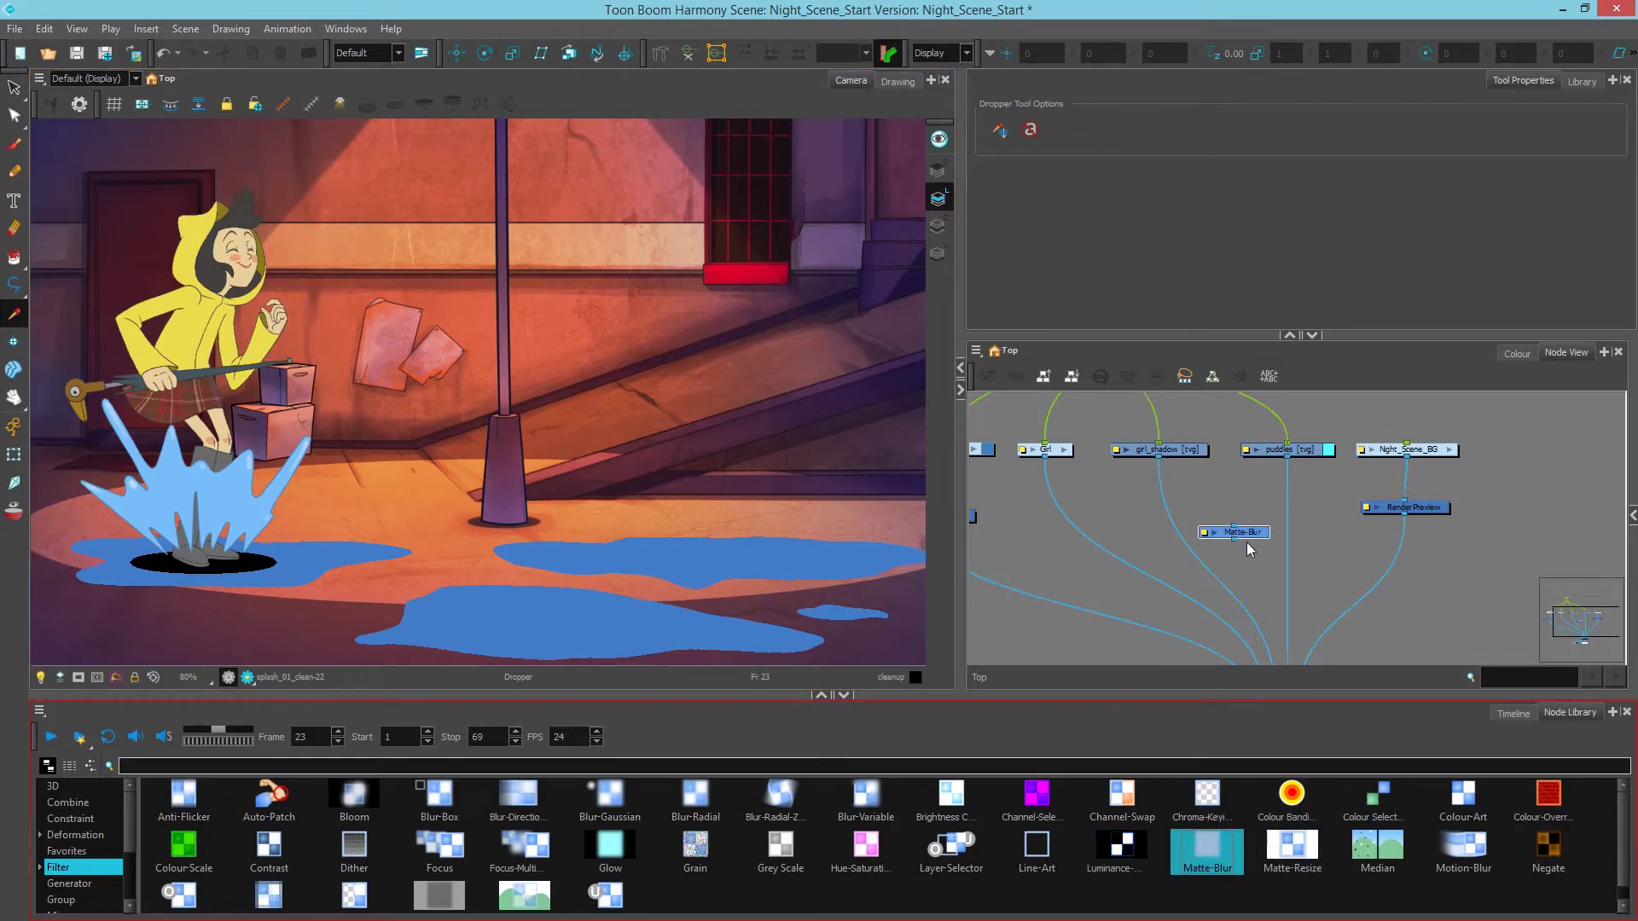
click(1252, 543)
drag(1253, 543, 1309, 515)
click(1304, 459)
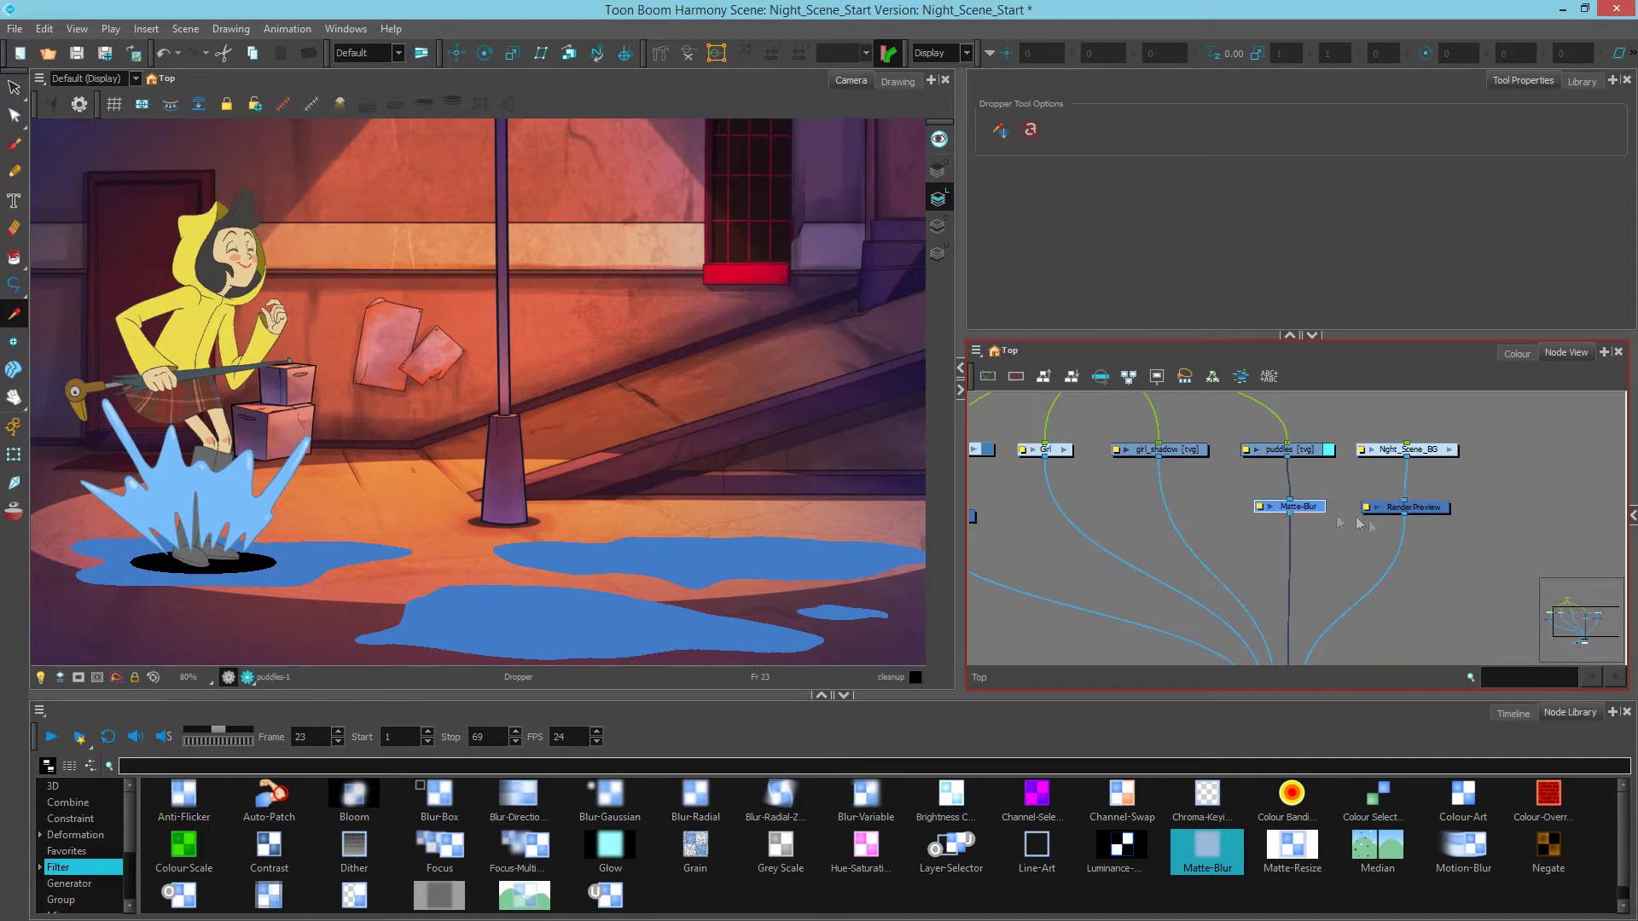
click(1260, 509)
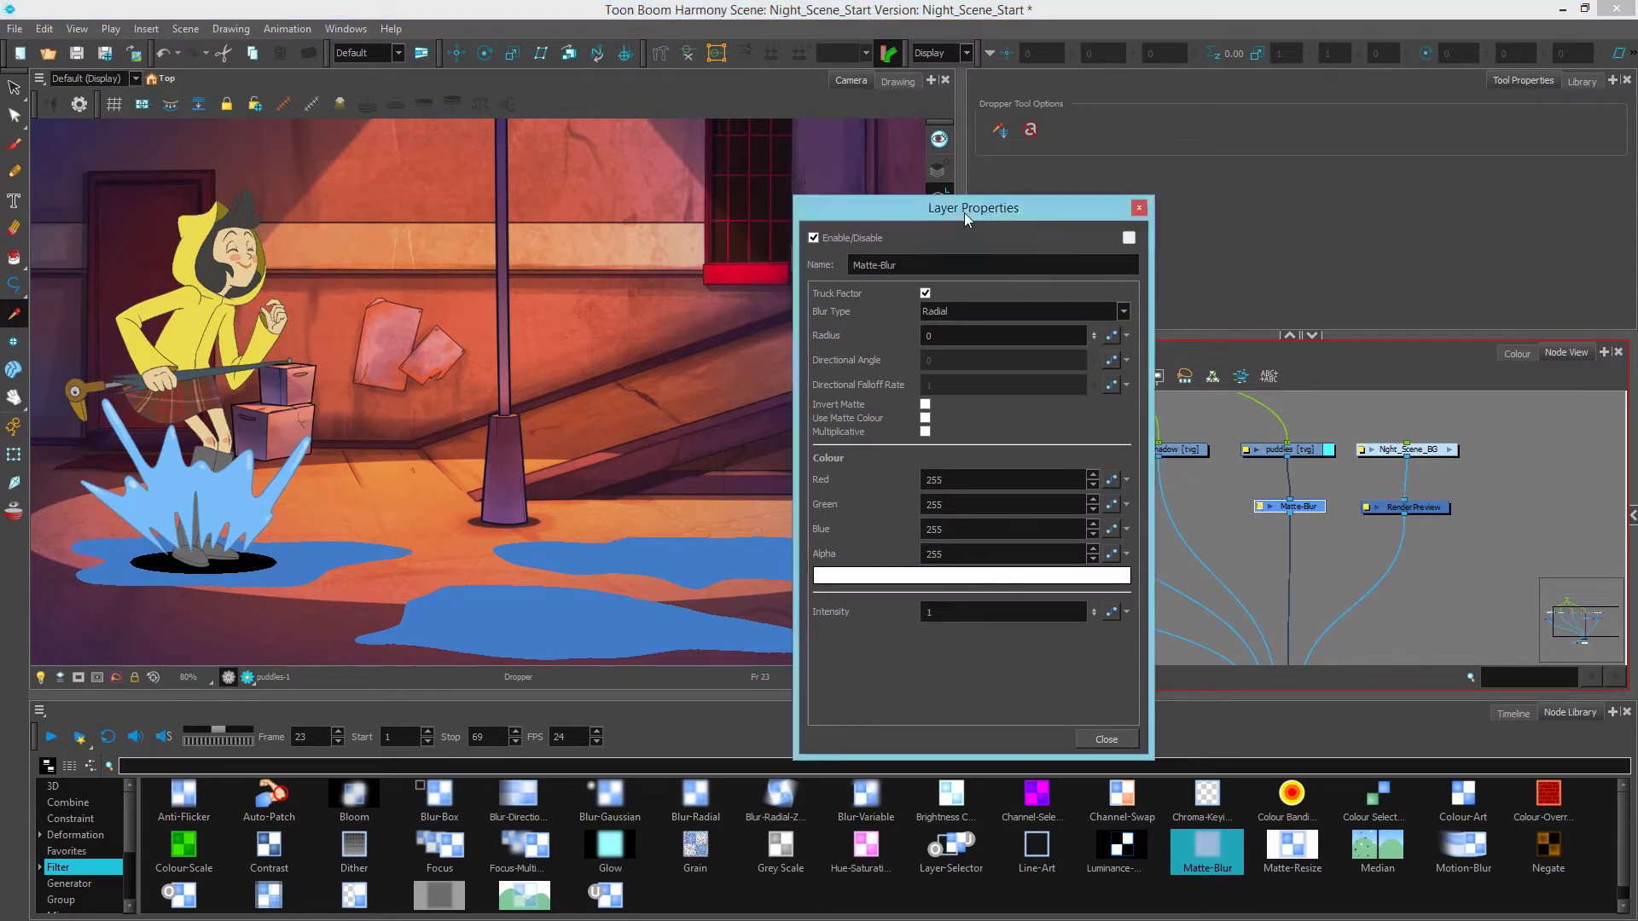
Enable Render Preview and show the Matte-Blur colour in Single Wheel Mode
drag(964, 212, 1102, 105)
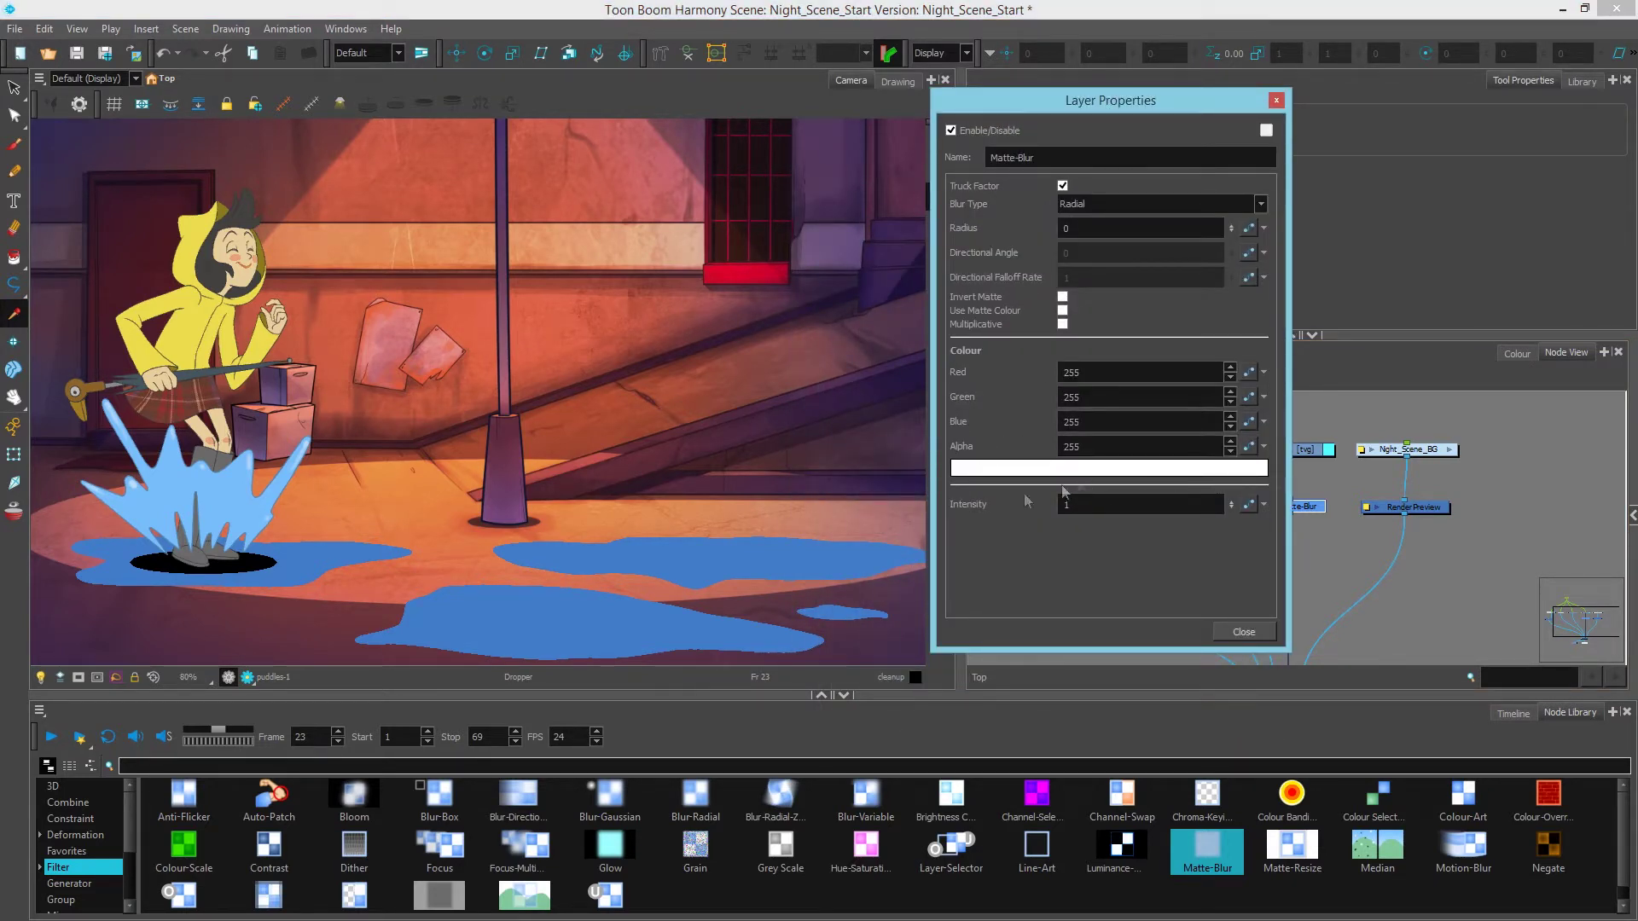
click(247, 678)
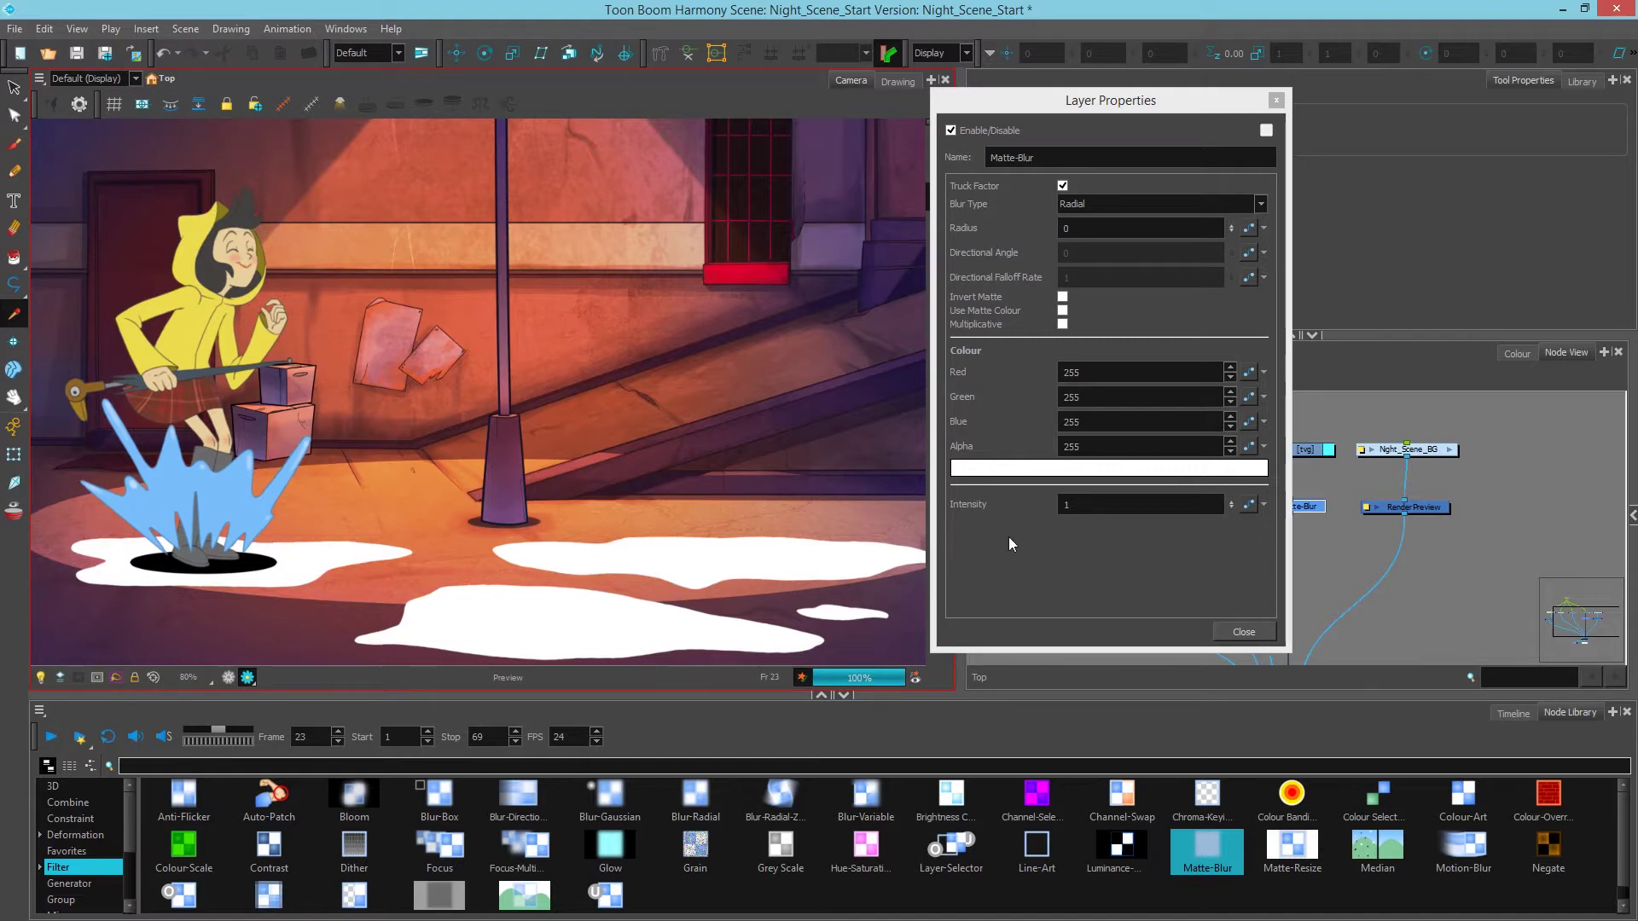
click(1020, 471)
drag(947, 111, 1339, 145)
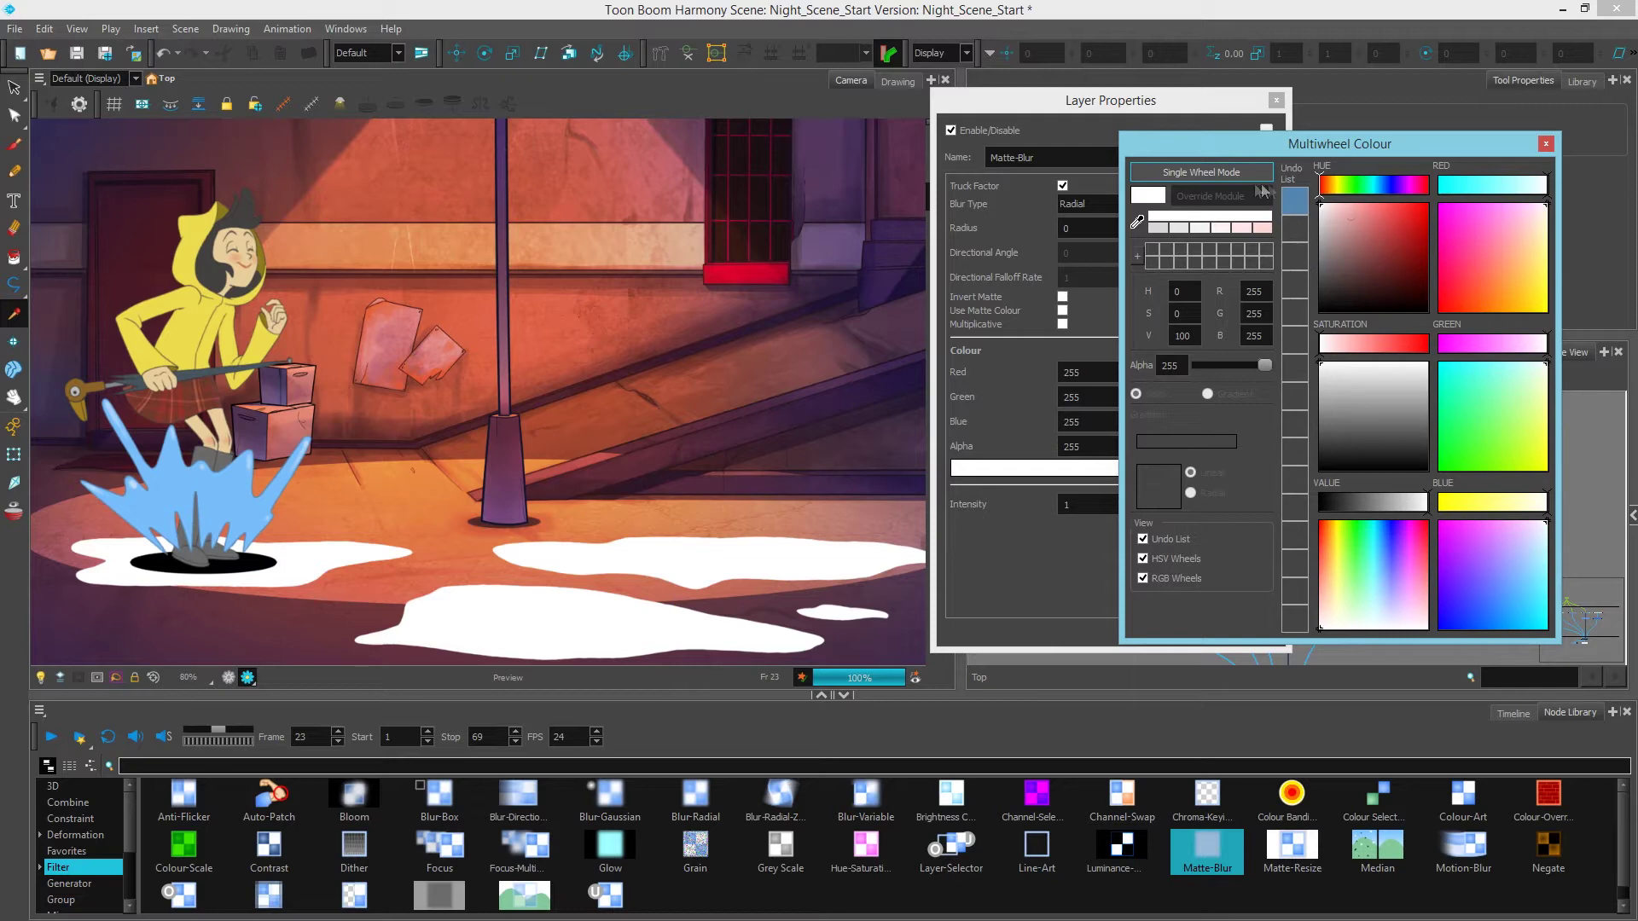
click(1212, 174)
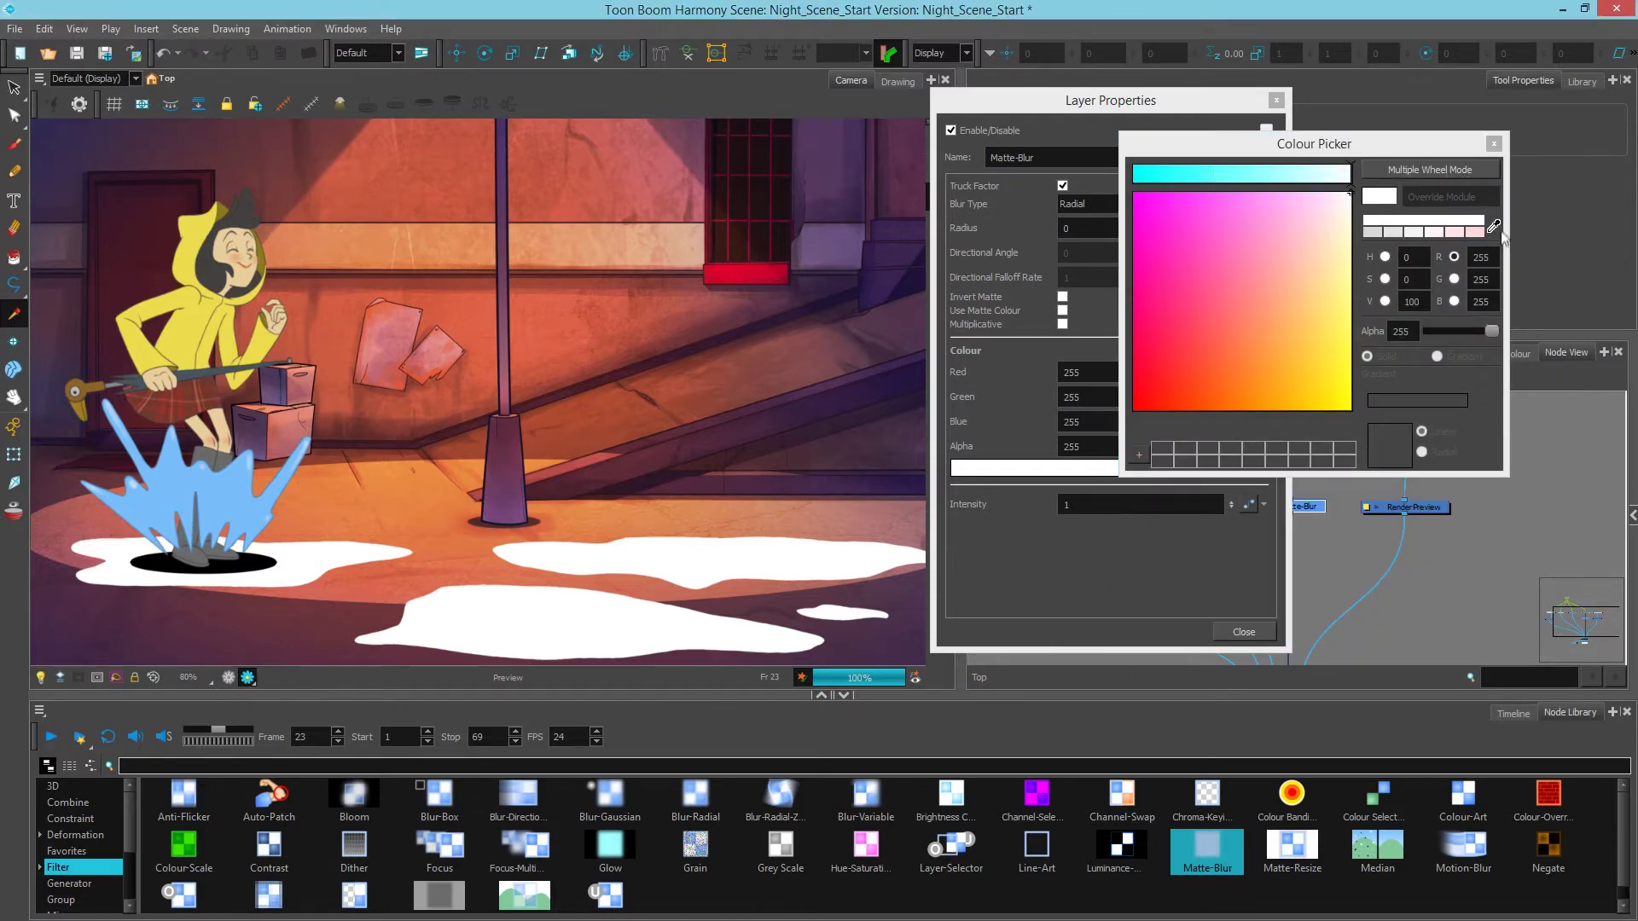
Eyedrop the splash's light blue (120, 189, 250) as the Matte-Blur colour
click(1495, 226)
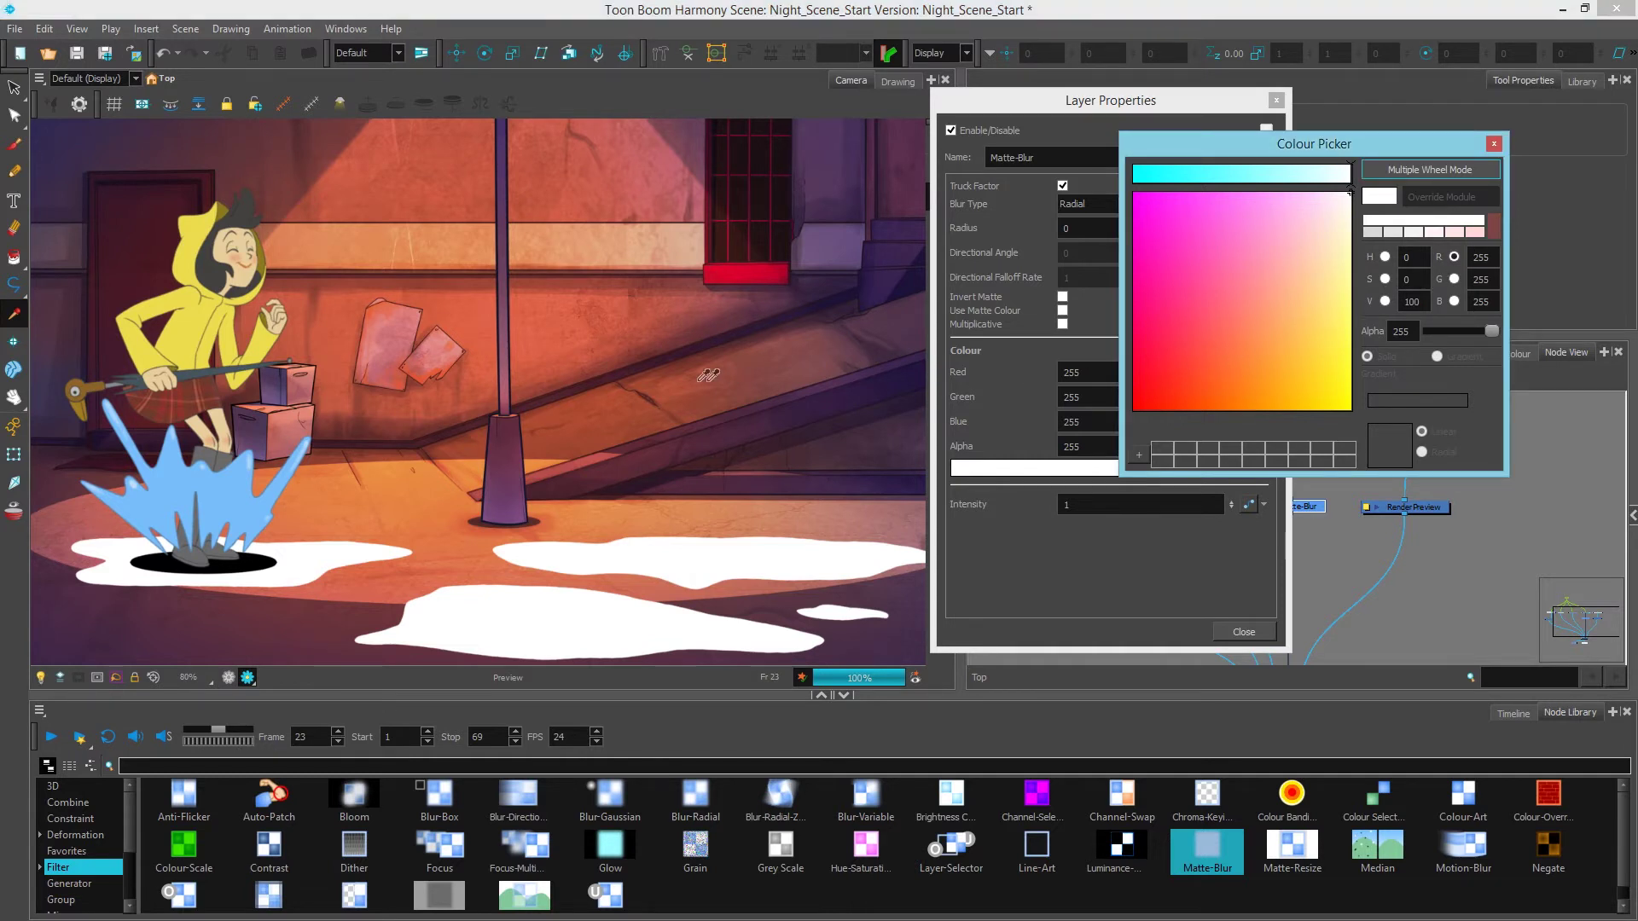
click(236, 490)
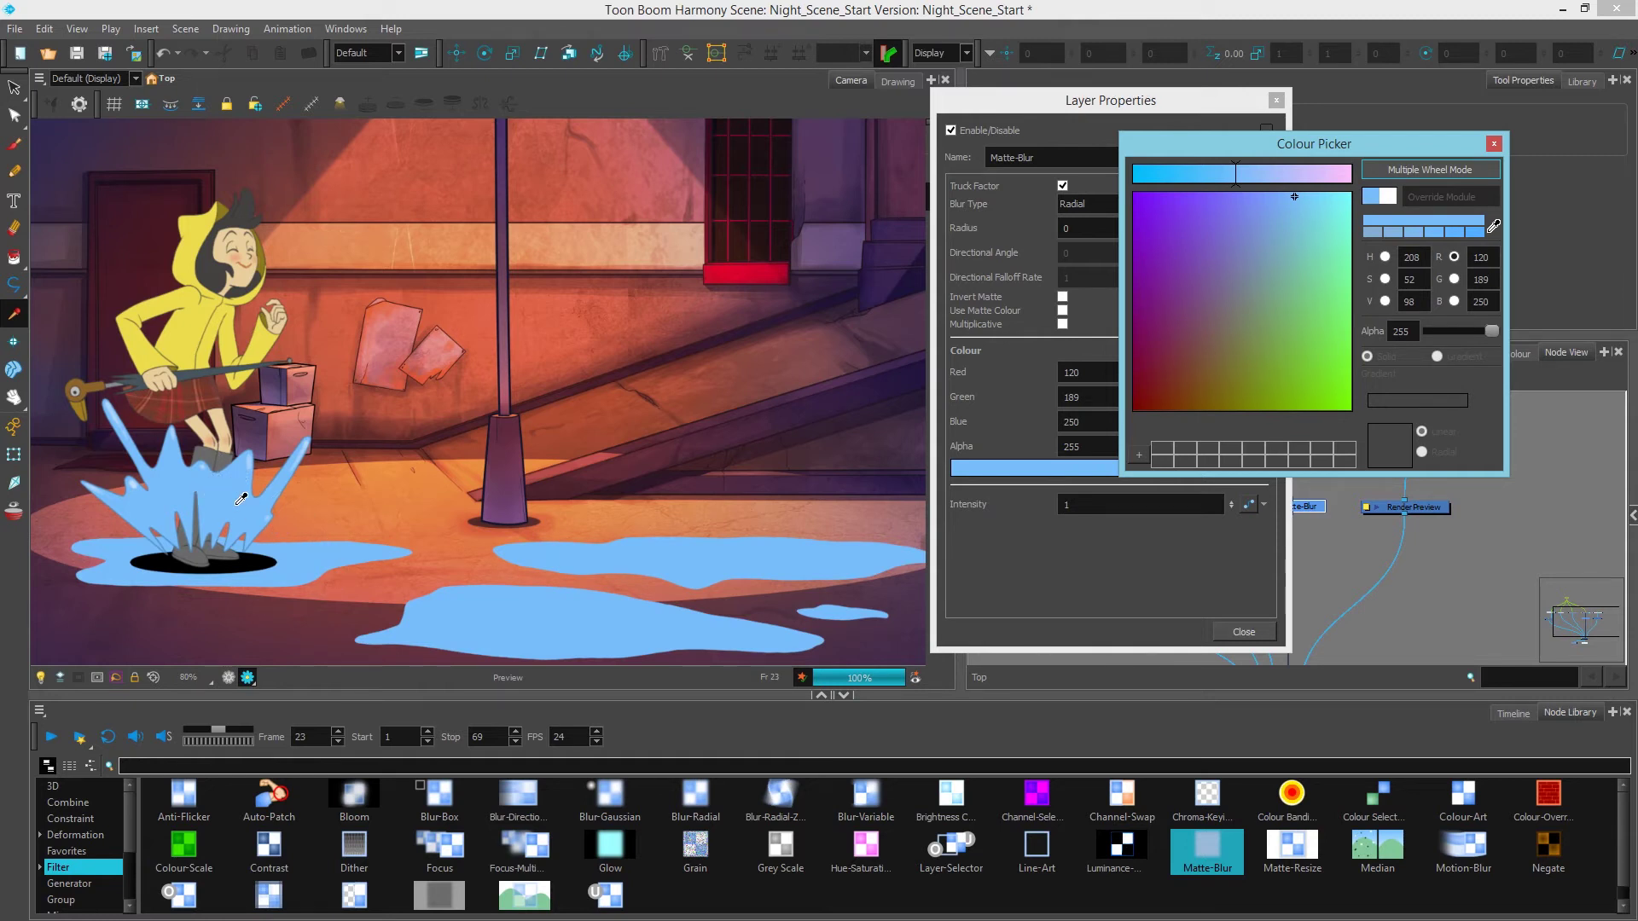
click(1493, 143)
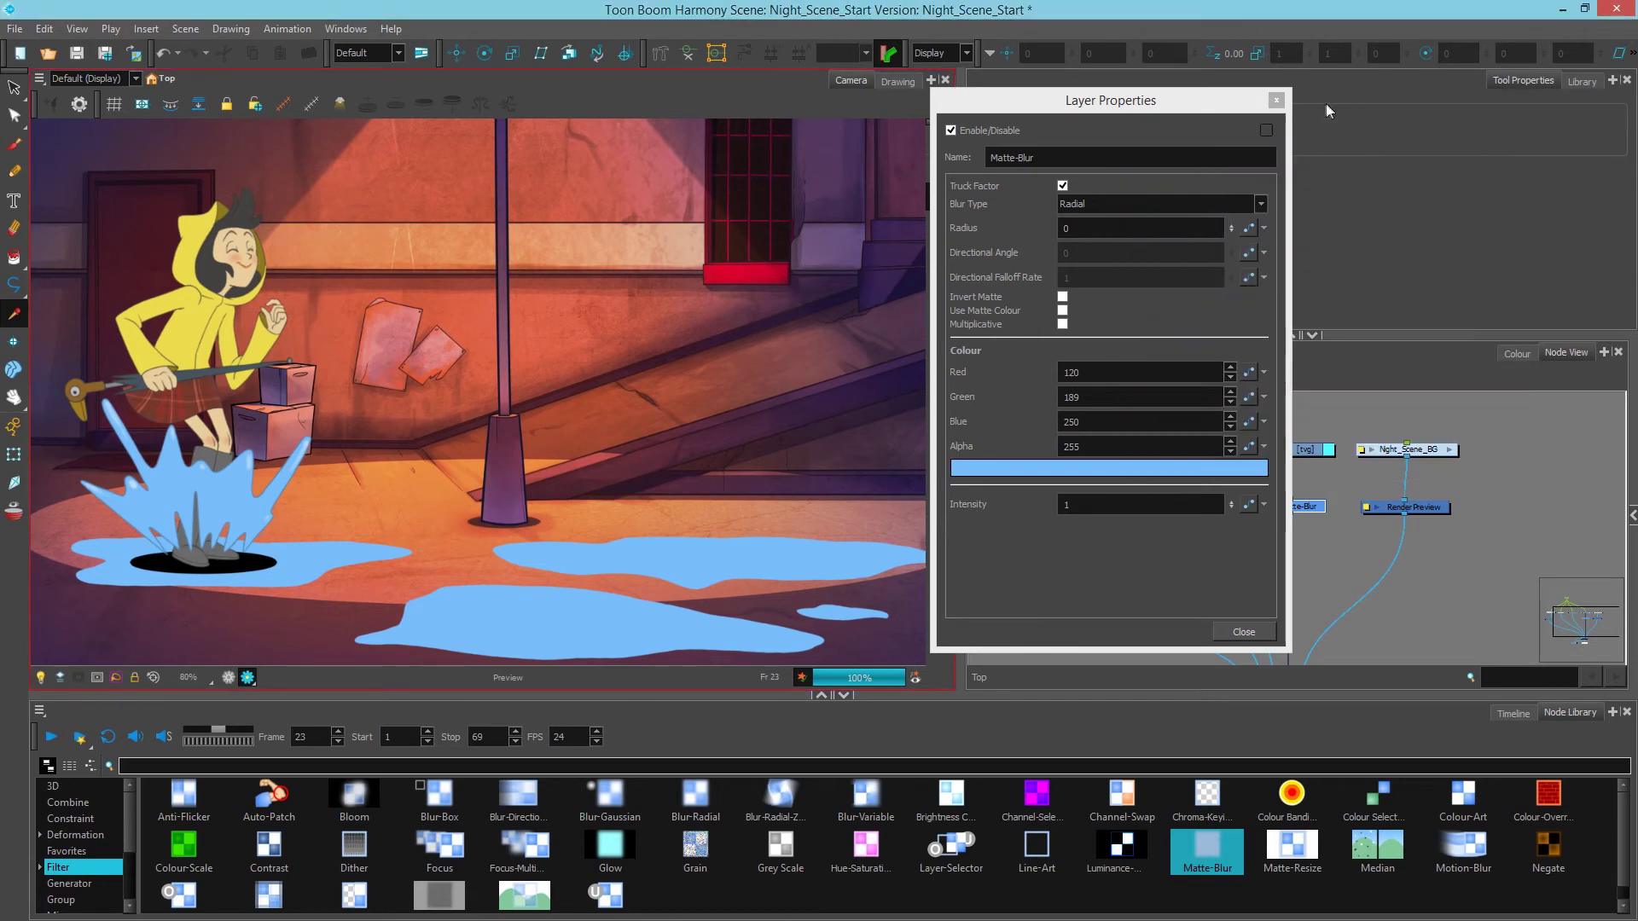
click(1277, 101)
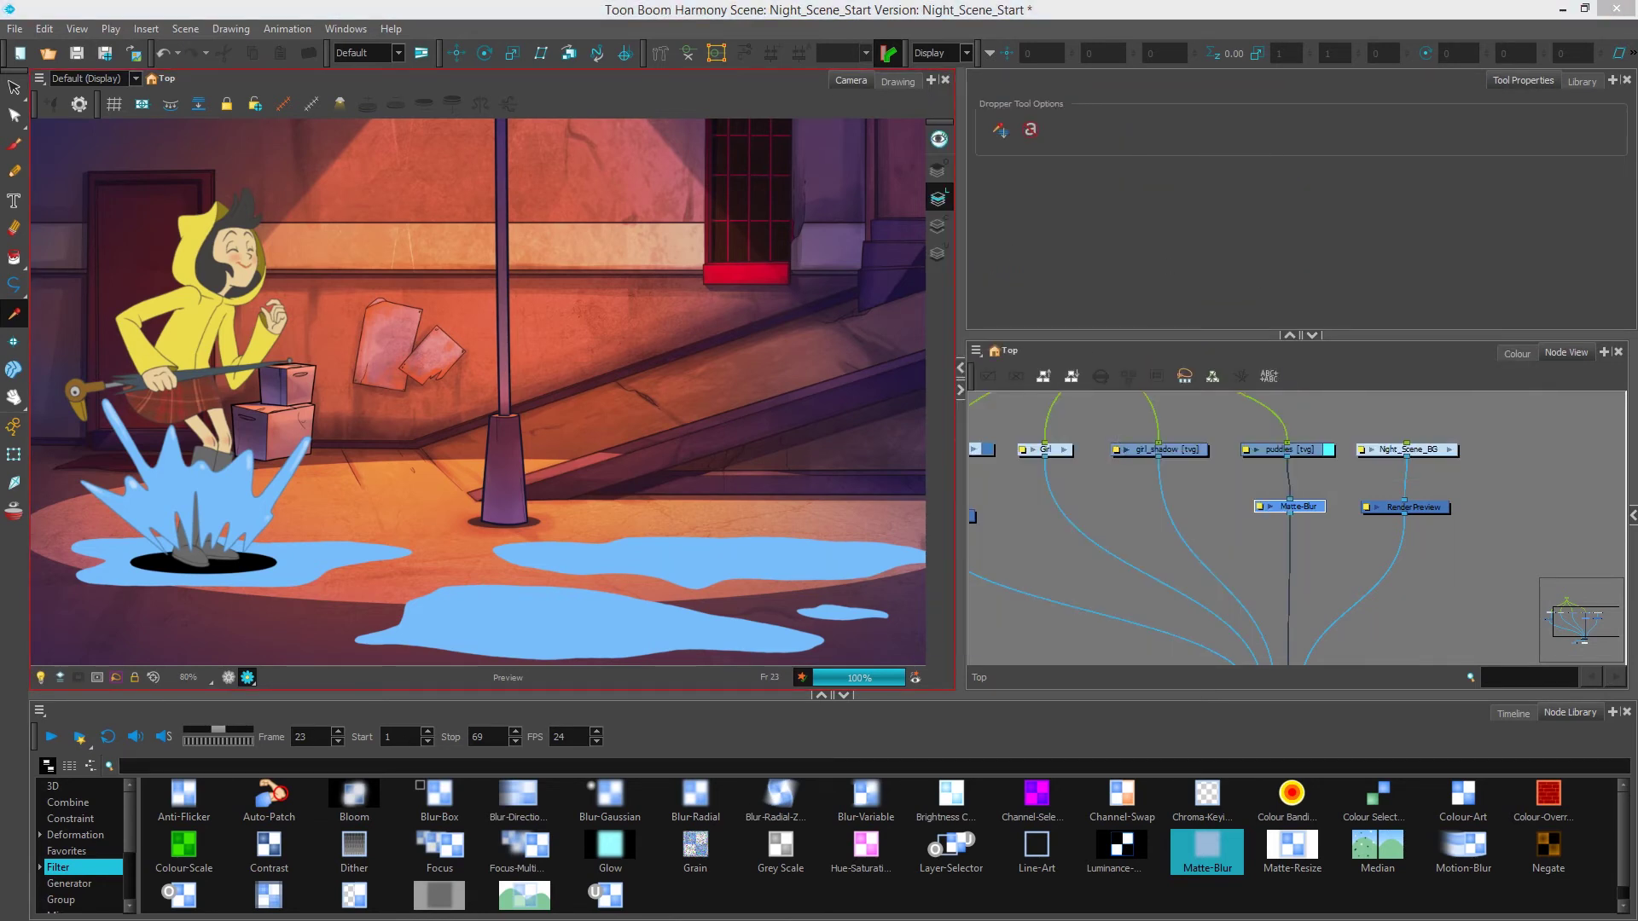